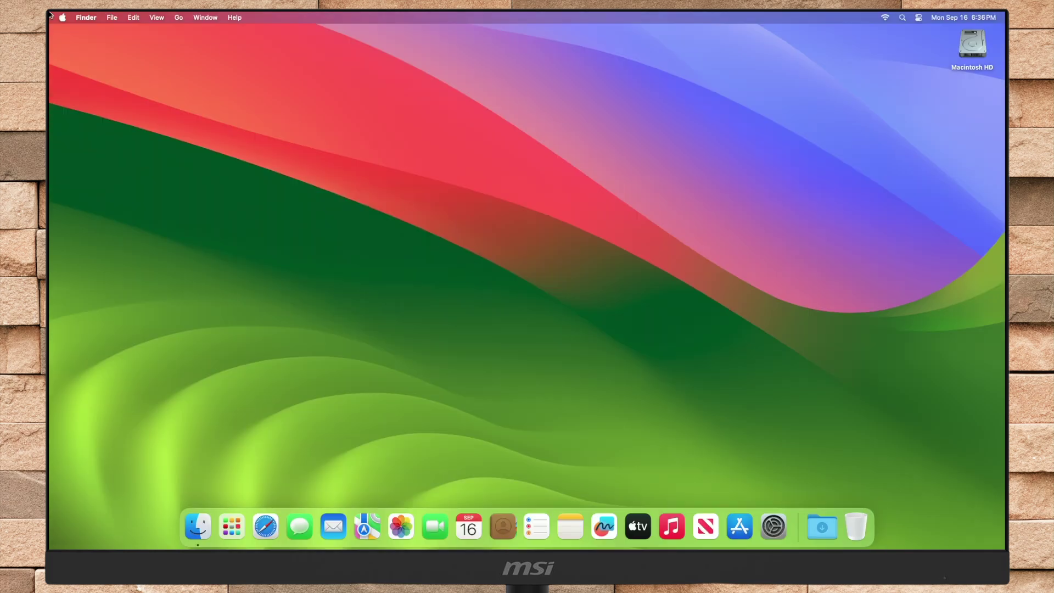
View the About This Mac information for the Mac's model and macOS version, and close it
click(63, 17)
click(400, 238)
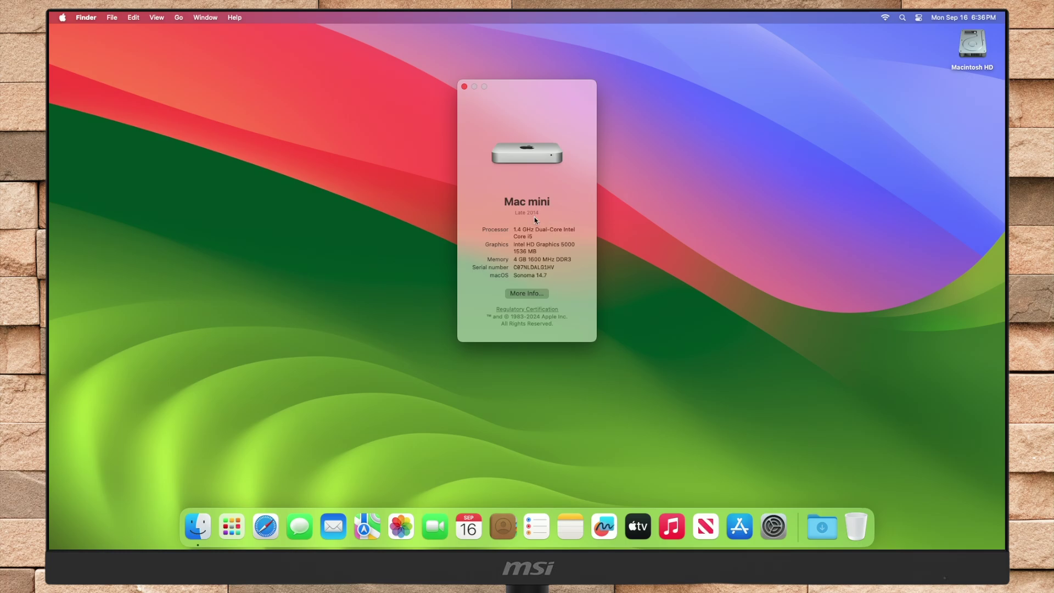
click(537, 276)
click(464, 87)
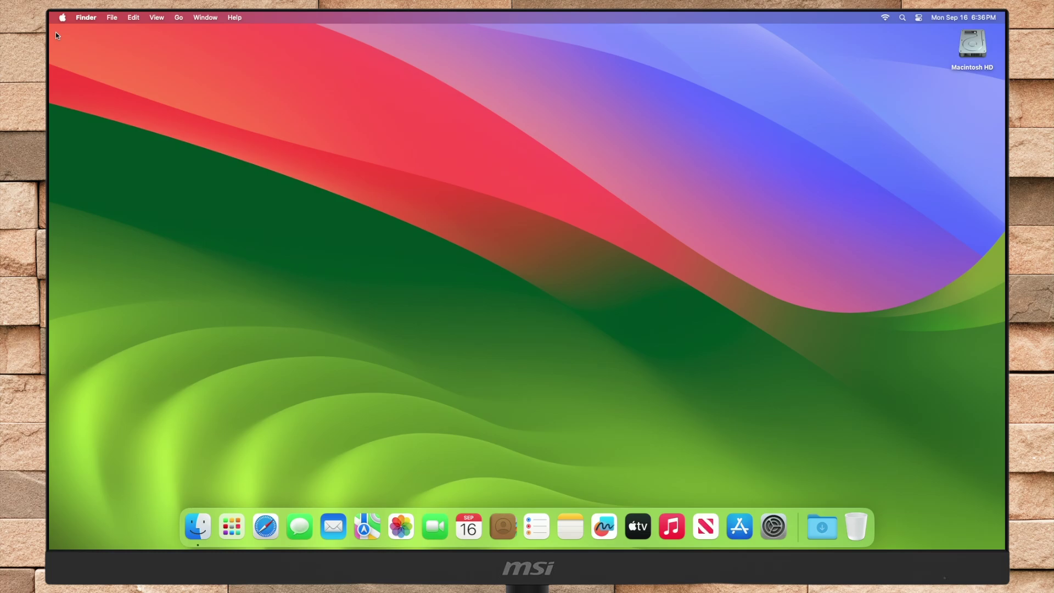
right_click(335, 190)
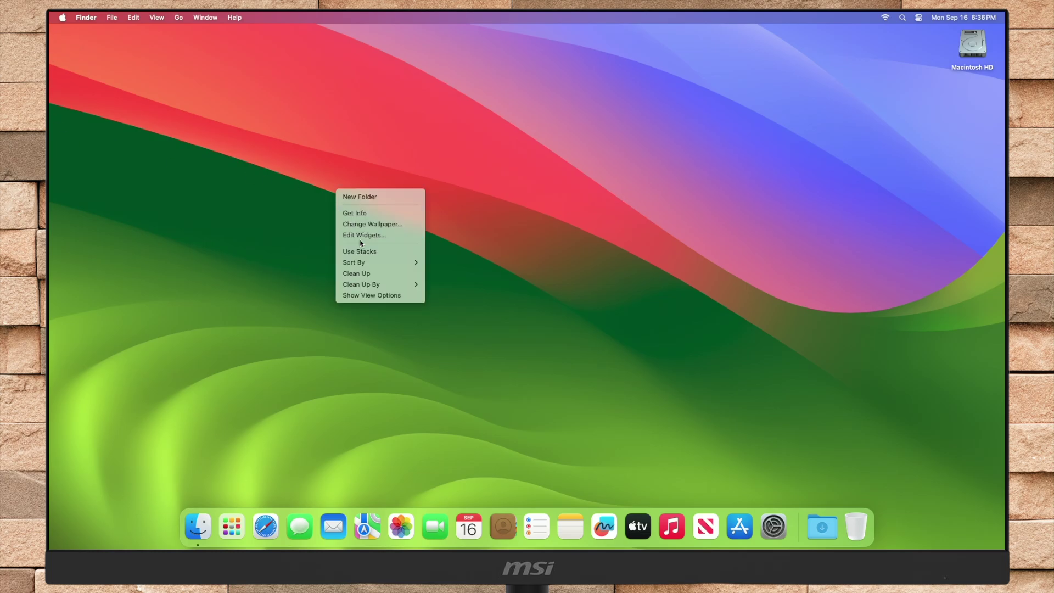
click(358, 274)
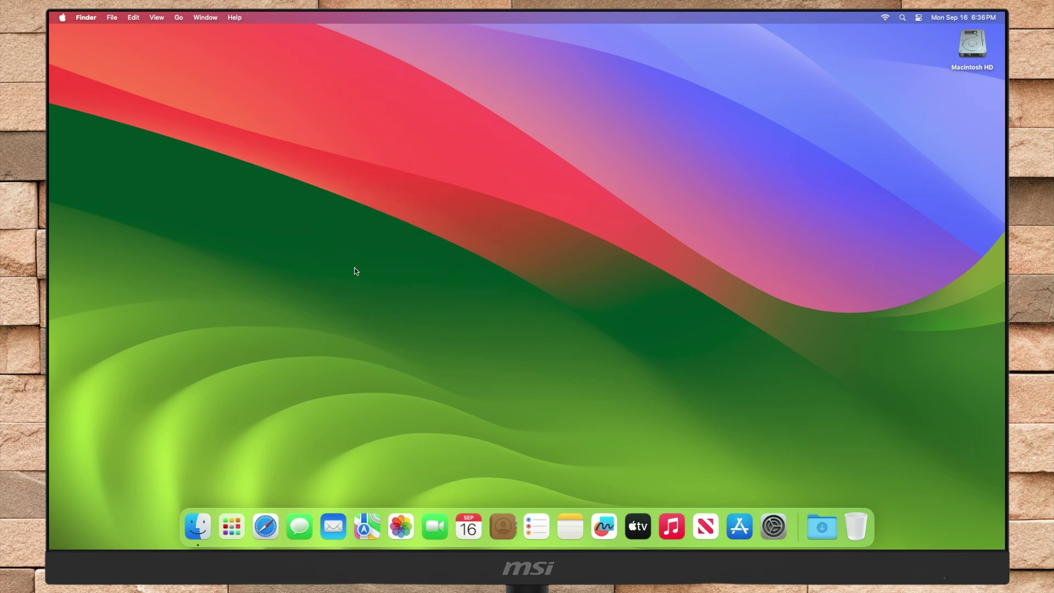
Find the already installed OpenCore-Patcher among the applications and open it
click(231, 526)
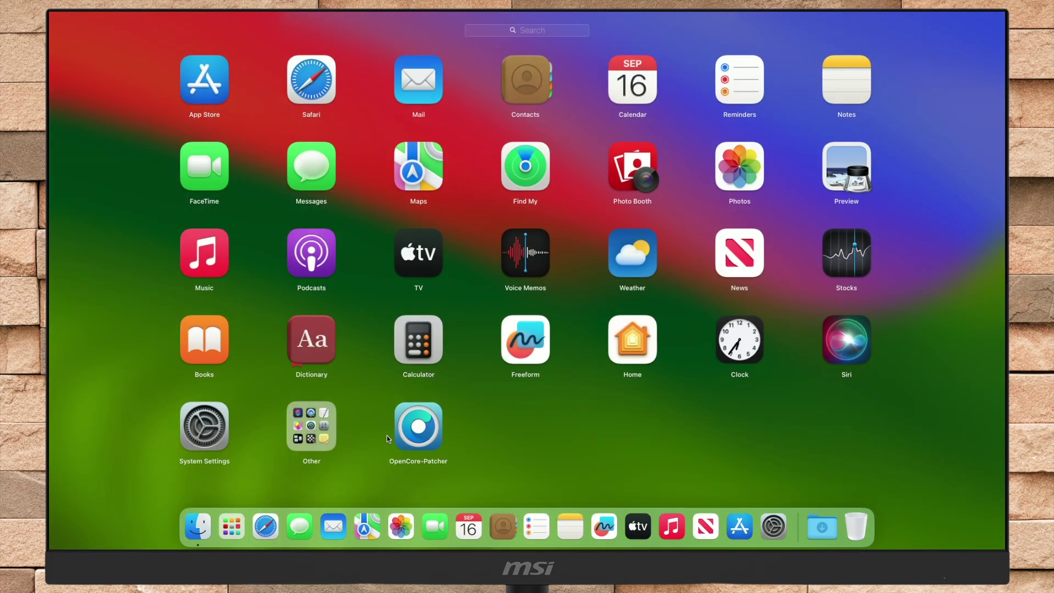
click(418, 426)
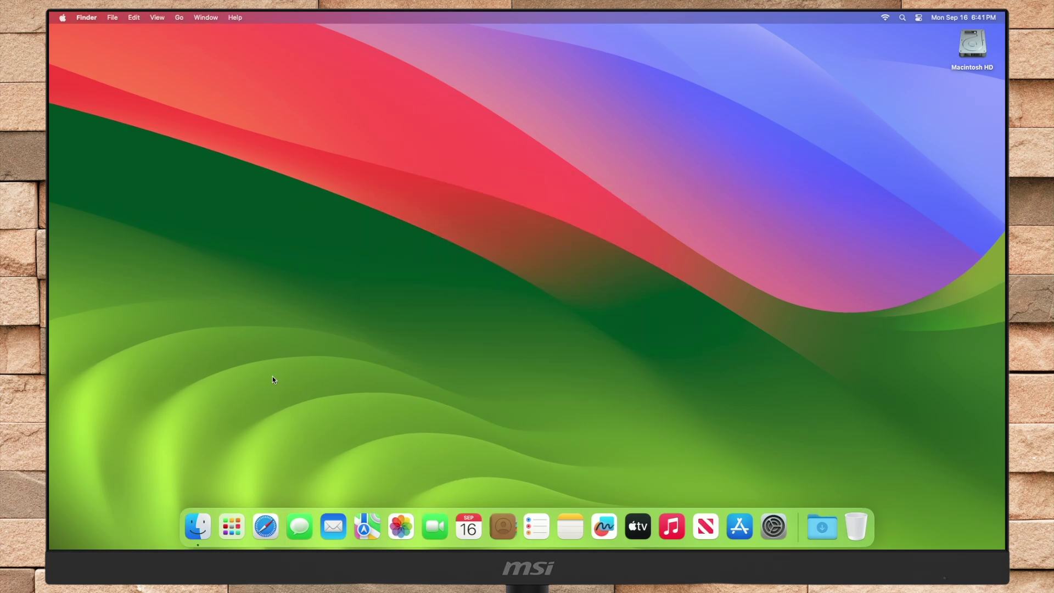
In Safari, download OpenCore-Patcher.pkg from the OpenCore-Legacy-Patcher 2.0.1 release page on GitHub, and quit the browser
click(265, 526)
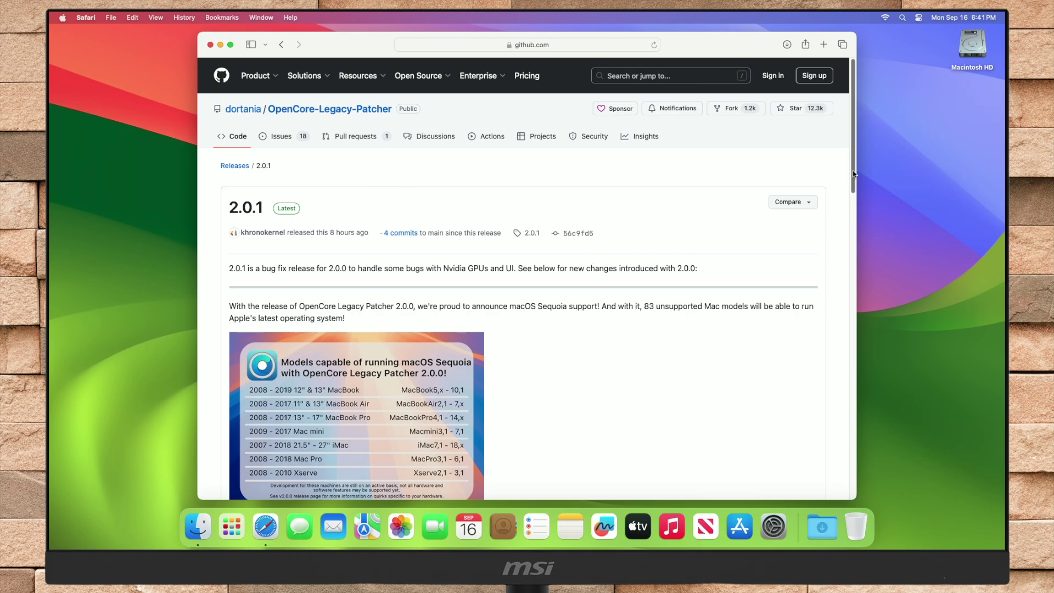
scroll(846, 190, down, 15)
scroll(829, 406, down, 10)
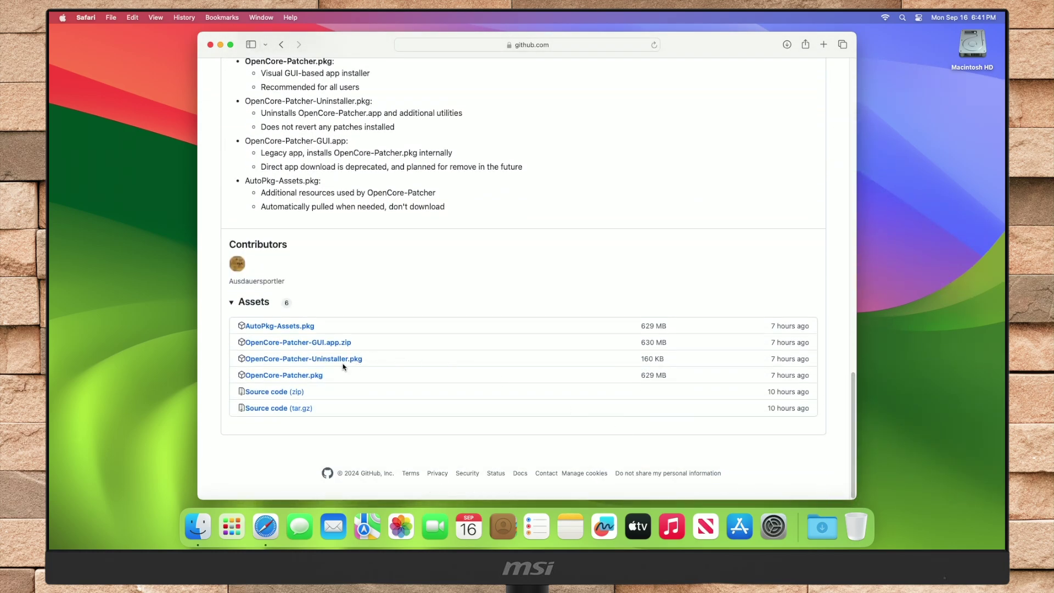
click(304, 374)
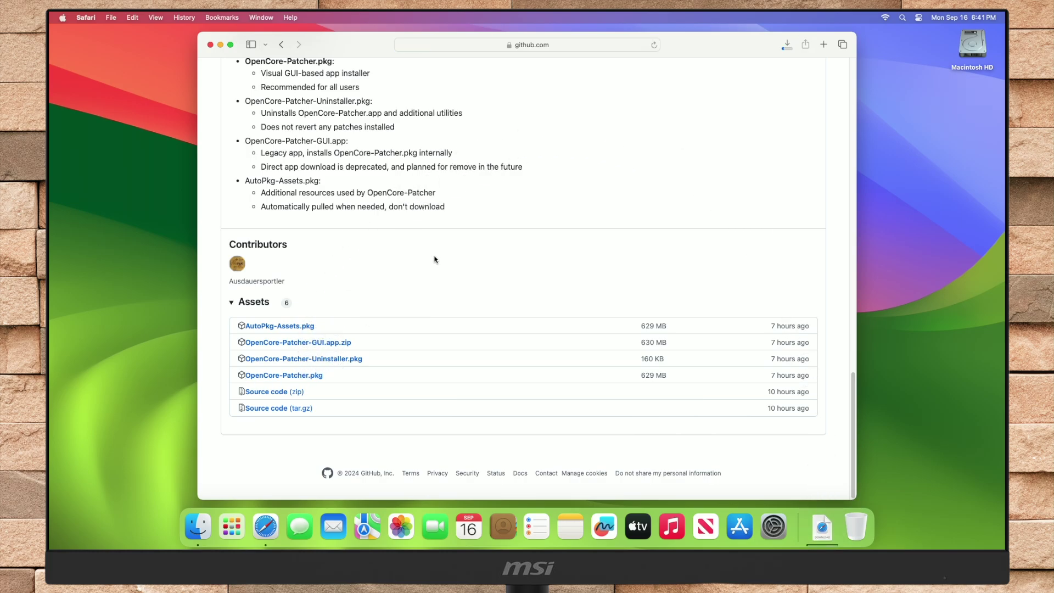
click(786, 45)
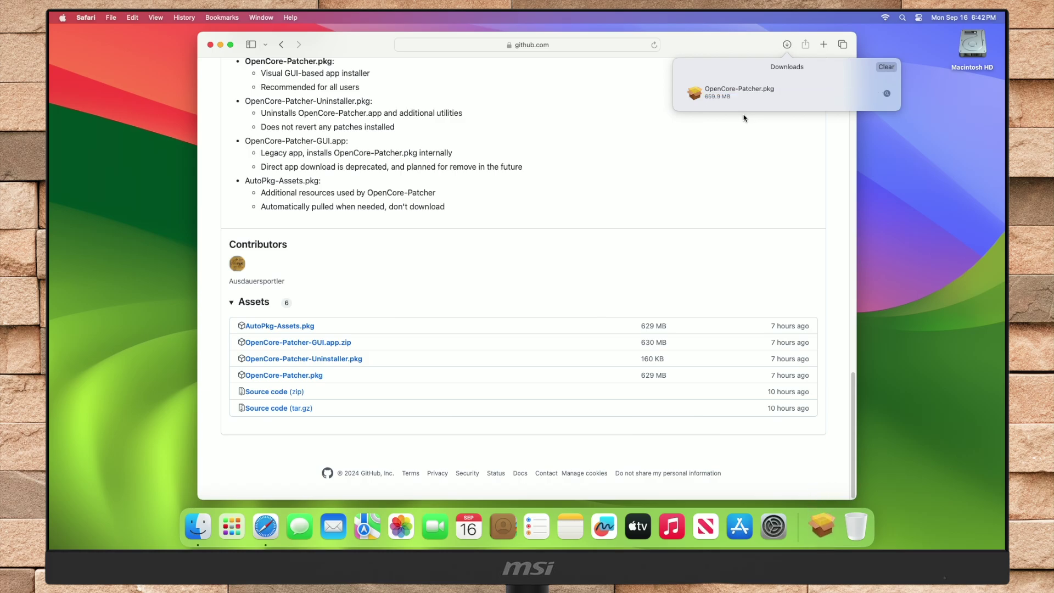
click(88, 19)
click(119, 172)
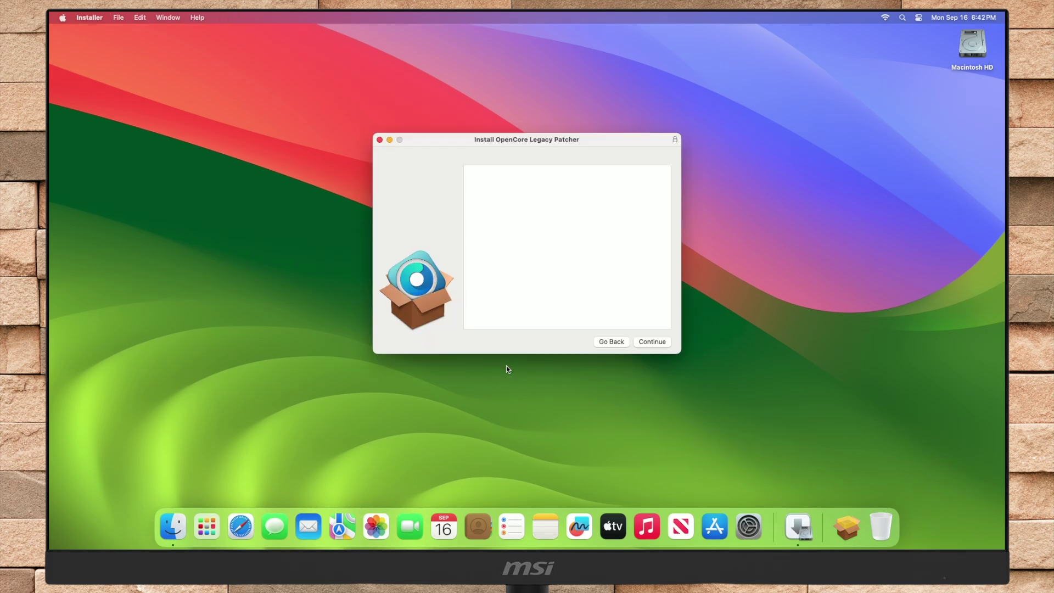
Install OpenCore Legacy Patcher on Macintosh HD, authorizing with the account password, and discard the installer package when finished
click(643, 343)
click(647, 341)
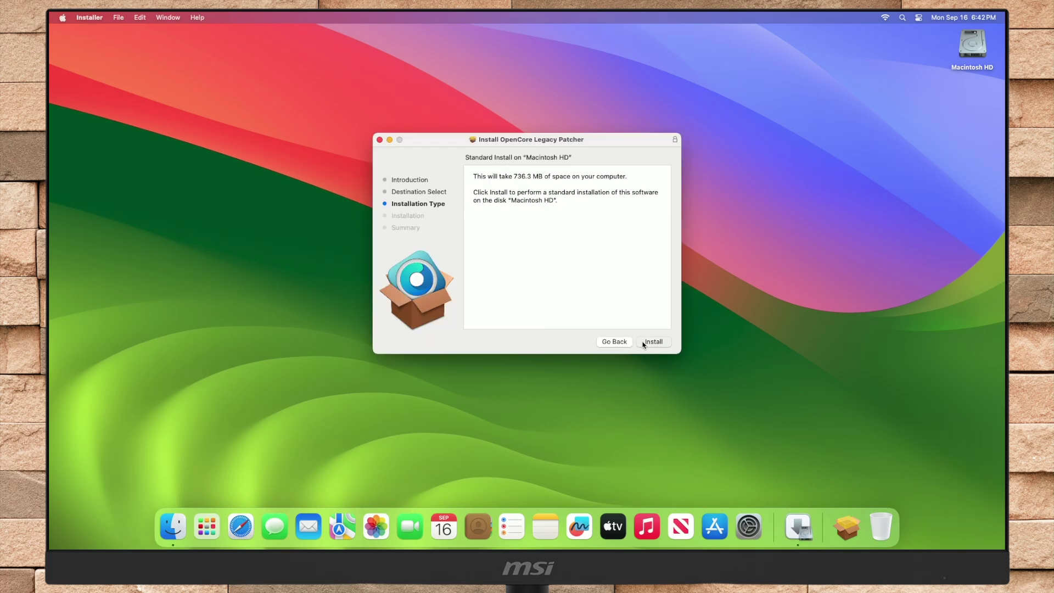
text(••)
key(Return)
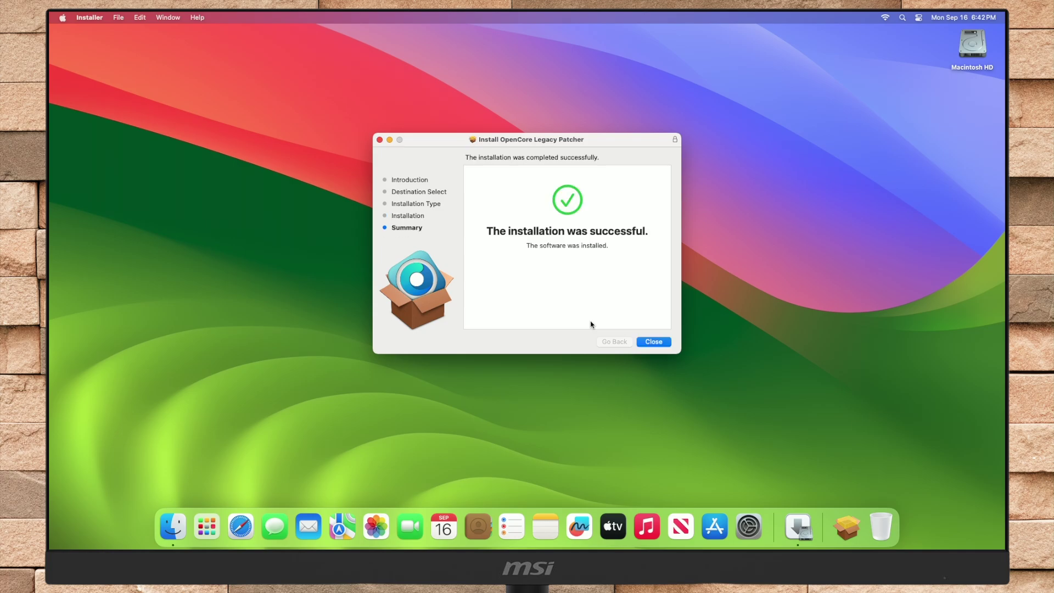
click(652, 341)
click(571, 291)
Empty the Trash
right_click(854, 524)
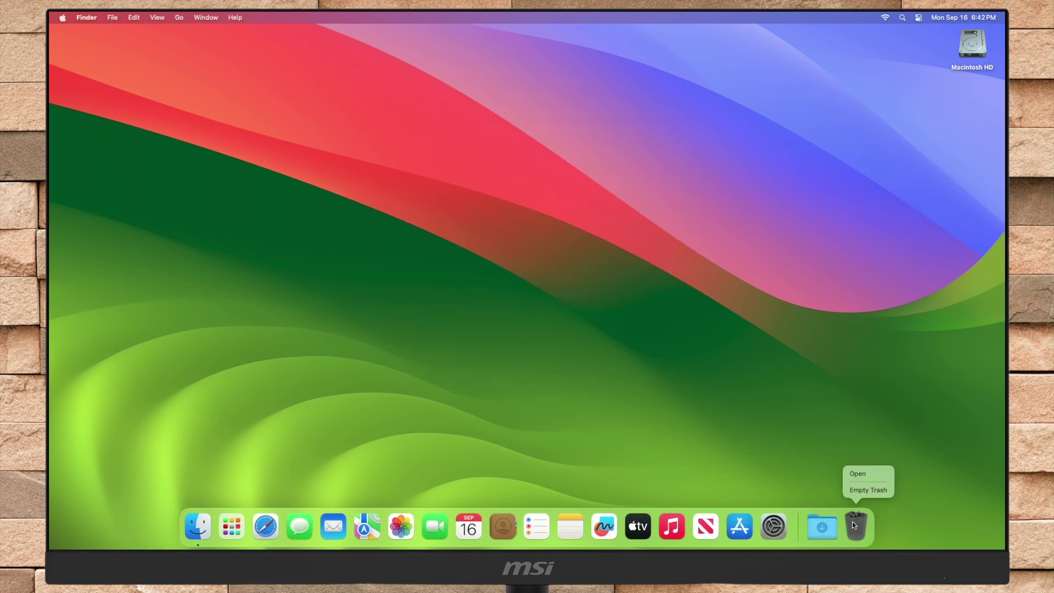
click(860, 487)
key(Return)
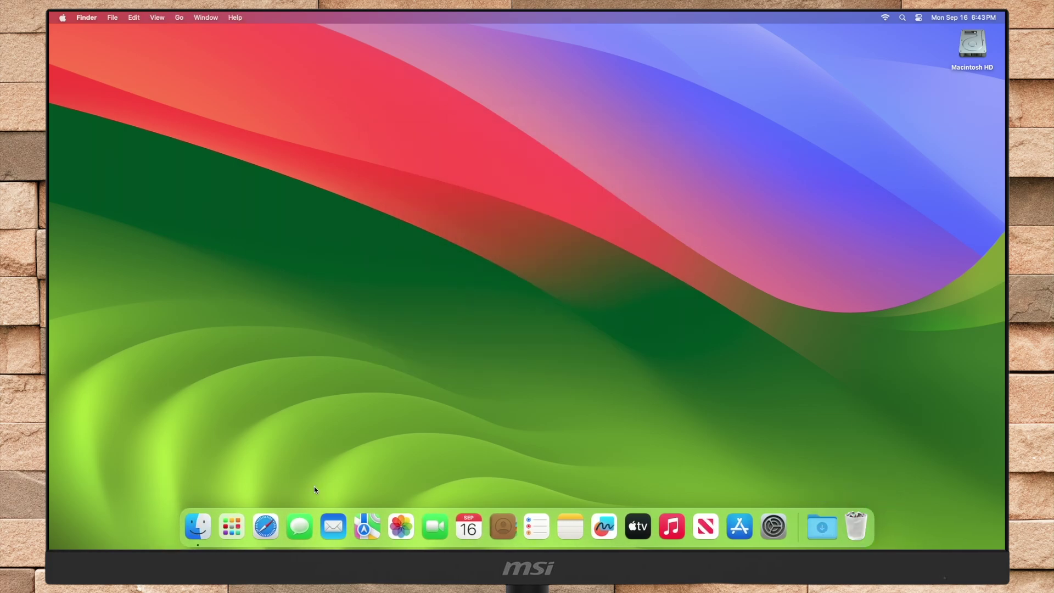
Open OpenCore-Patcher and build the OpenCore configuration for this Mac
click(232, 527)
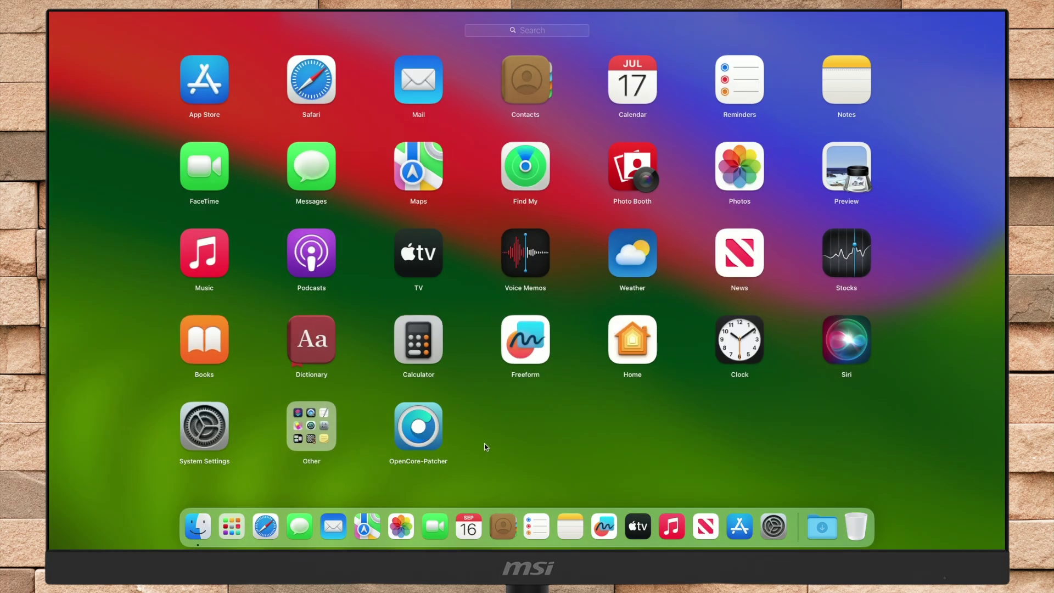
click(420, 428)
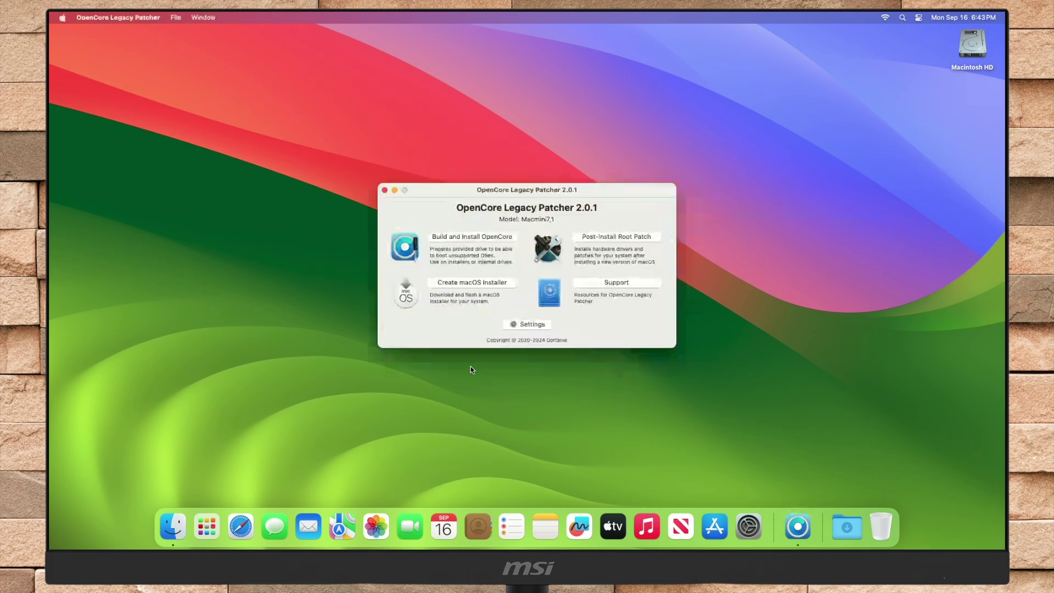
click(472, 238)
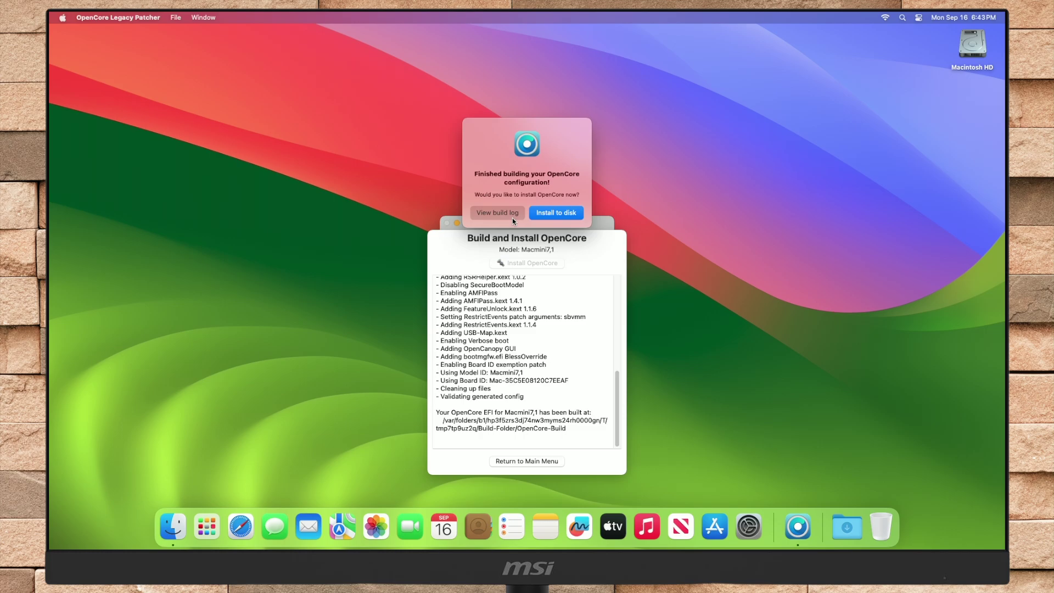
Install the built OpenCore configuration to the EFI volume disk0s1 on the internal disk0
click(538, 212)
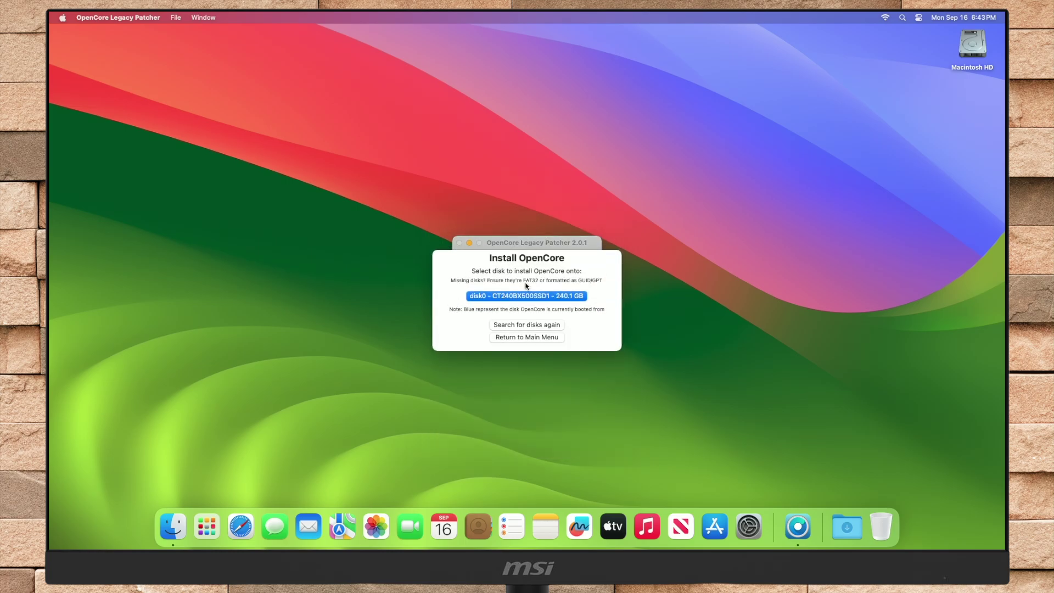
click(526, 296)
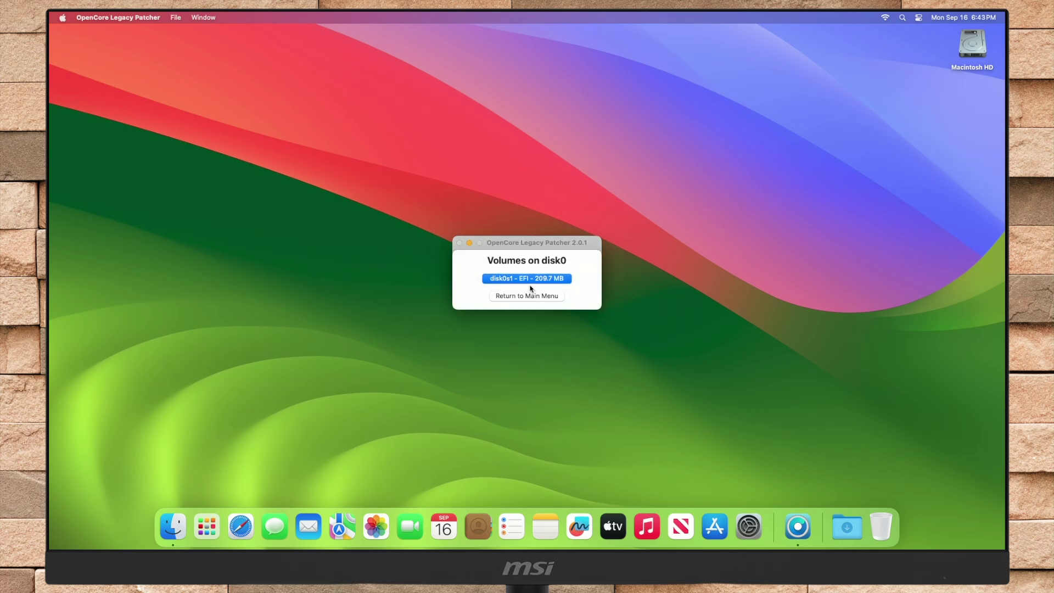
click(530, 280)
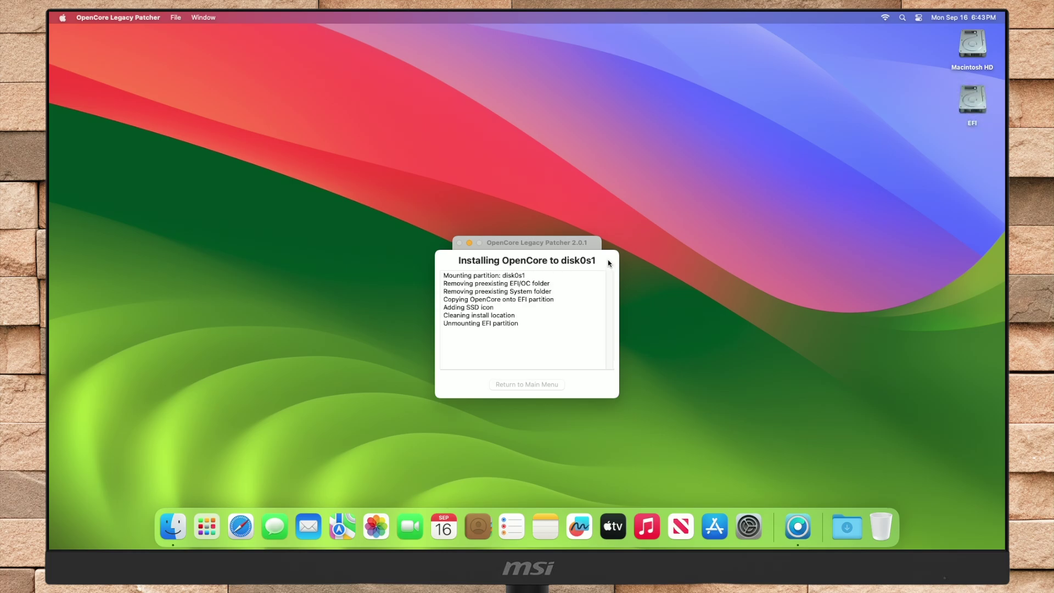
Restart the computer and boot from Macintosh HD in the OpenCore boot picker
click(557, 240)
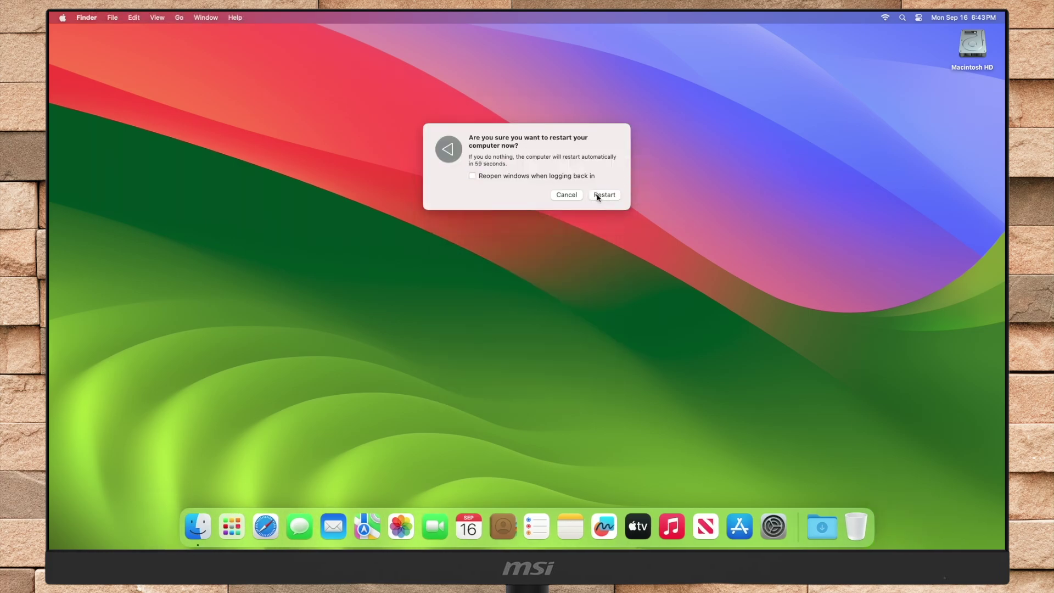
click(598, 196)
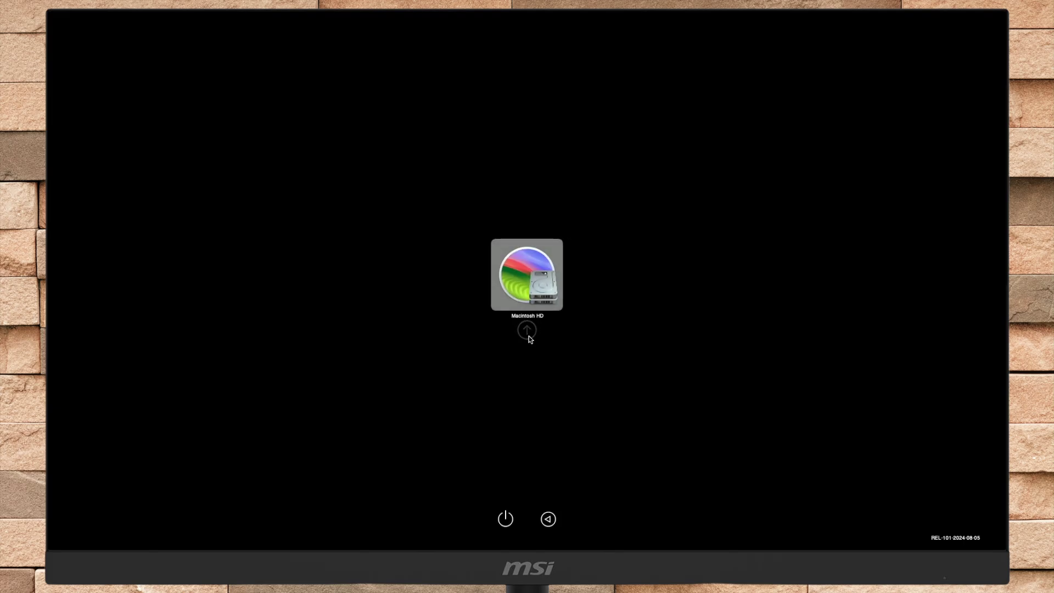
click(528, 332)
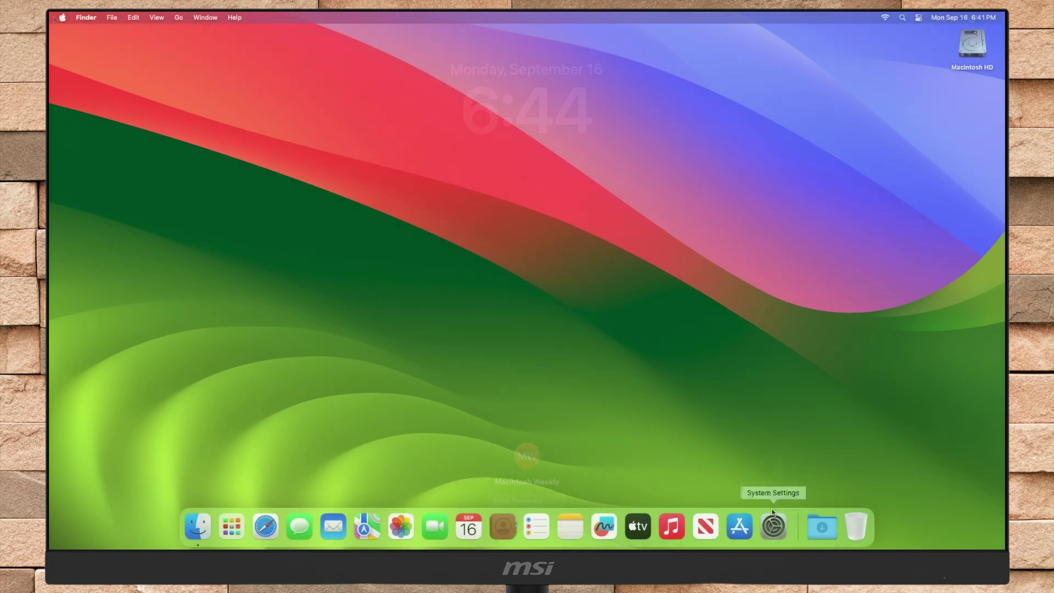
In System Settings, start the upgrade to macOS Sequoia 15.0 from Software Update and accept the license terms
click(773, 513)
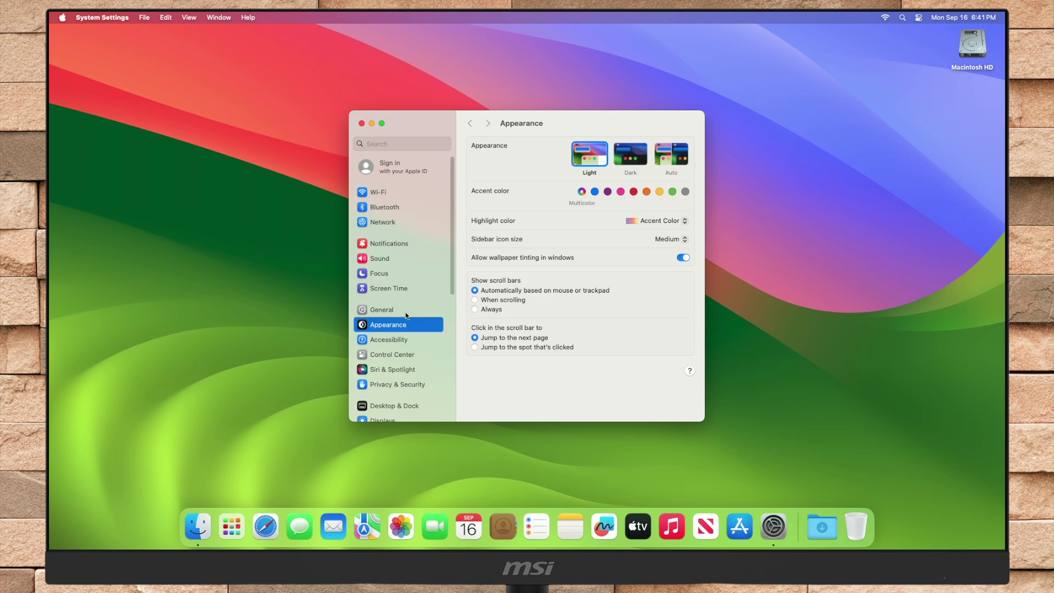
click(405, 309)
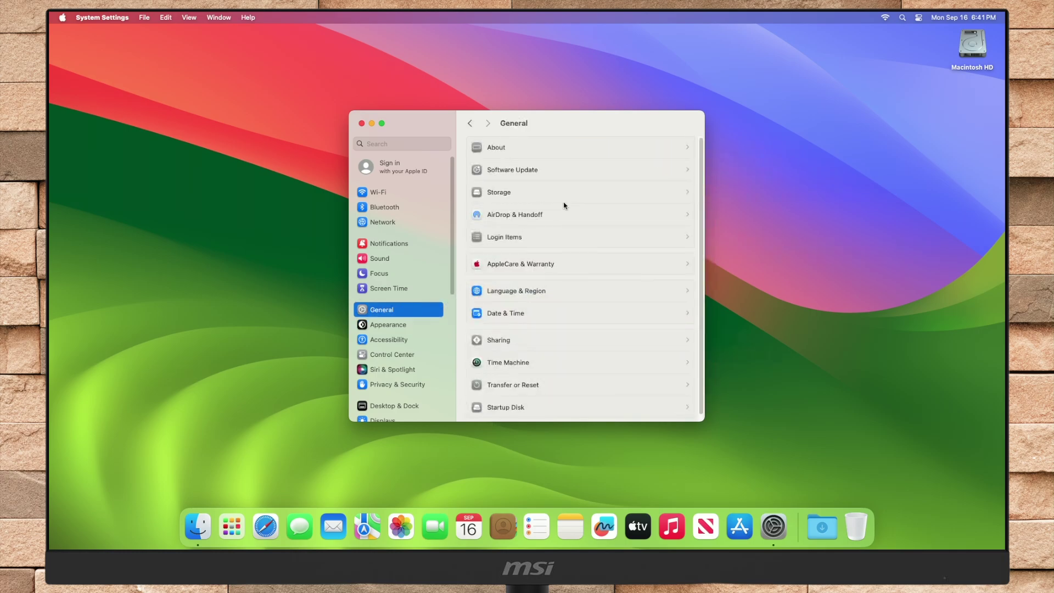
click(580, 176)
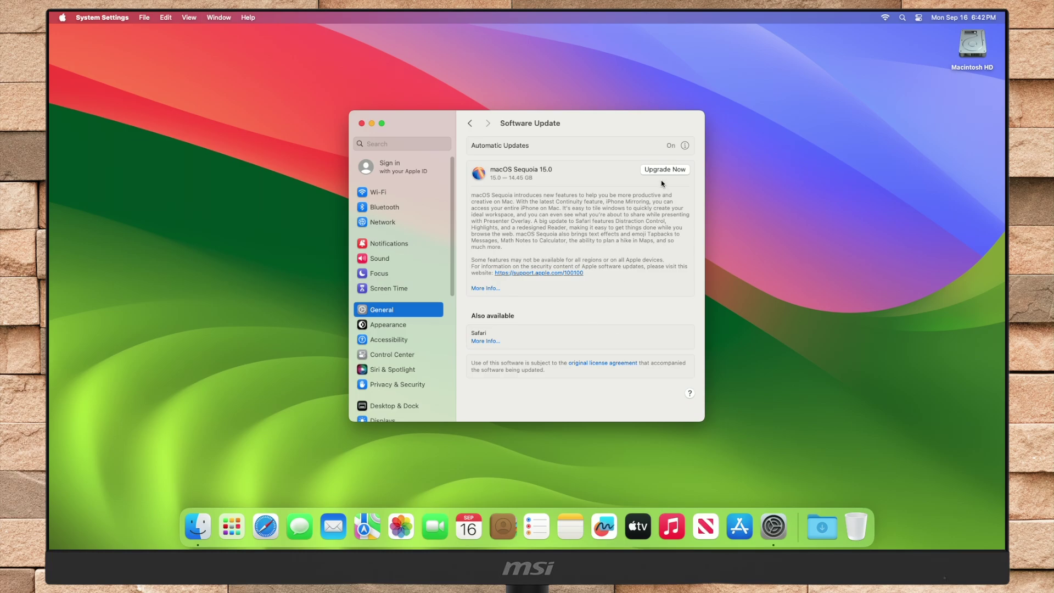
click(662, 170)
click(657, 375)
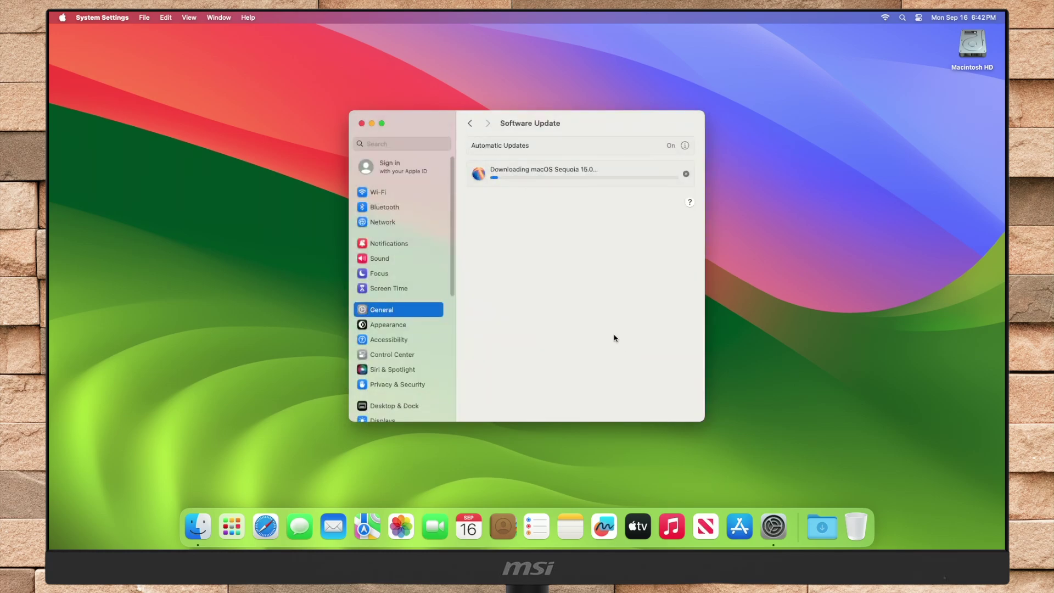
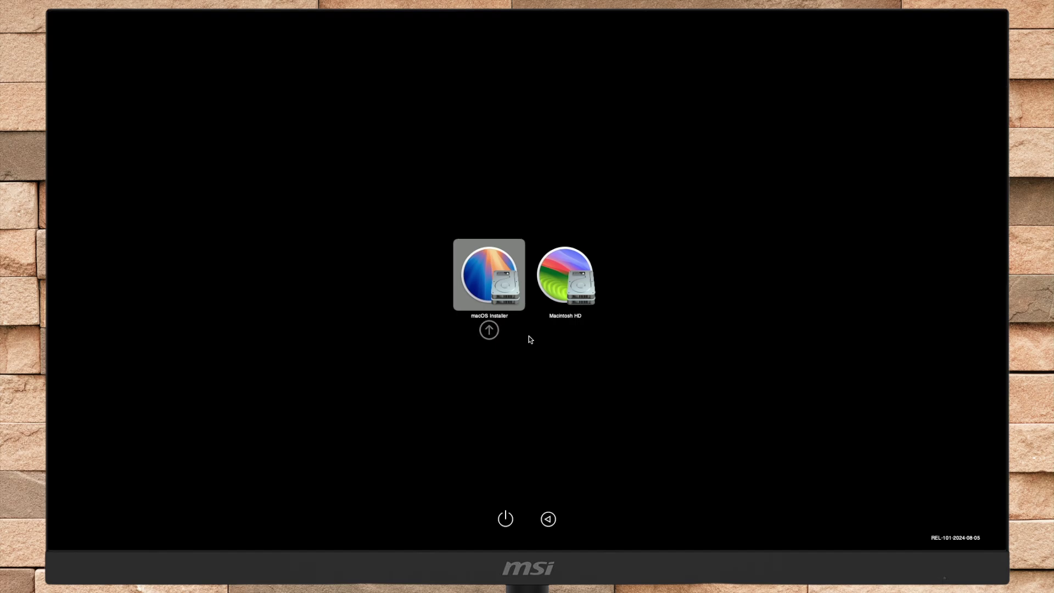
Boot the macOS Installer from the boot picker, and boot Macintosh HD on the following restarts
key(Return)
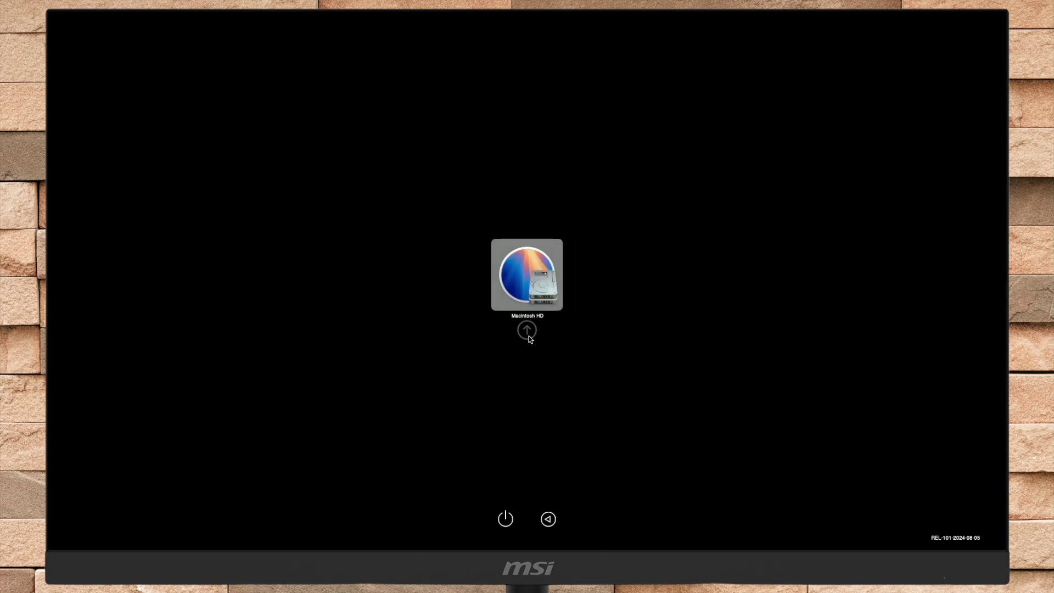
click(528, 334)
click(529, 338)
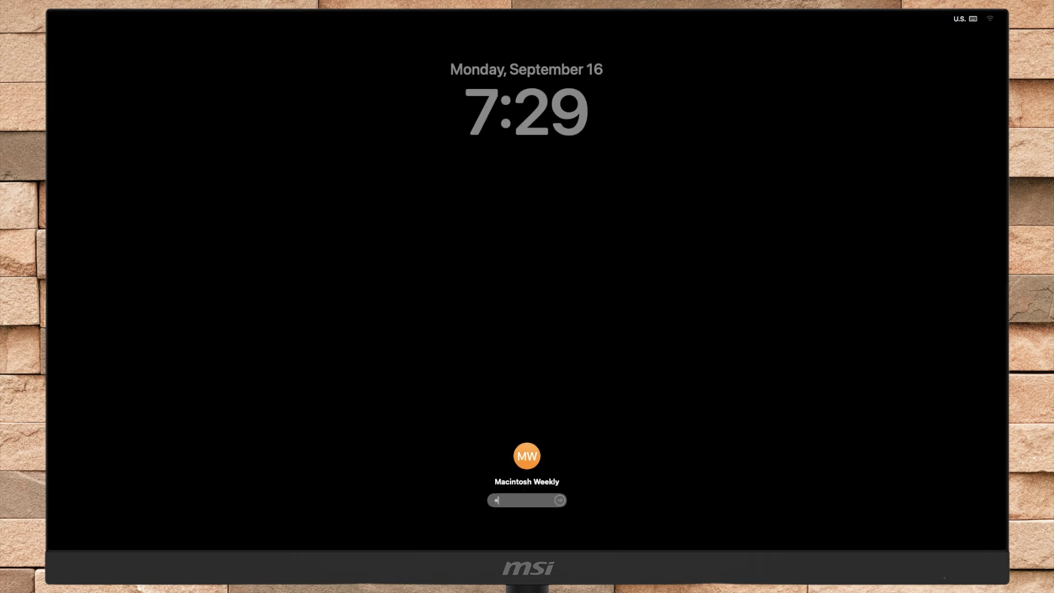
Log in with the account password and finish the setup assistant without sharing Mac analytics
text(xxx)
key(Return)
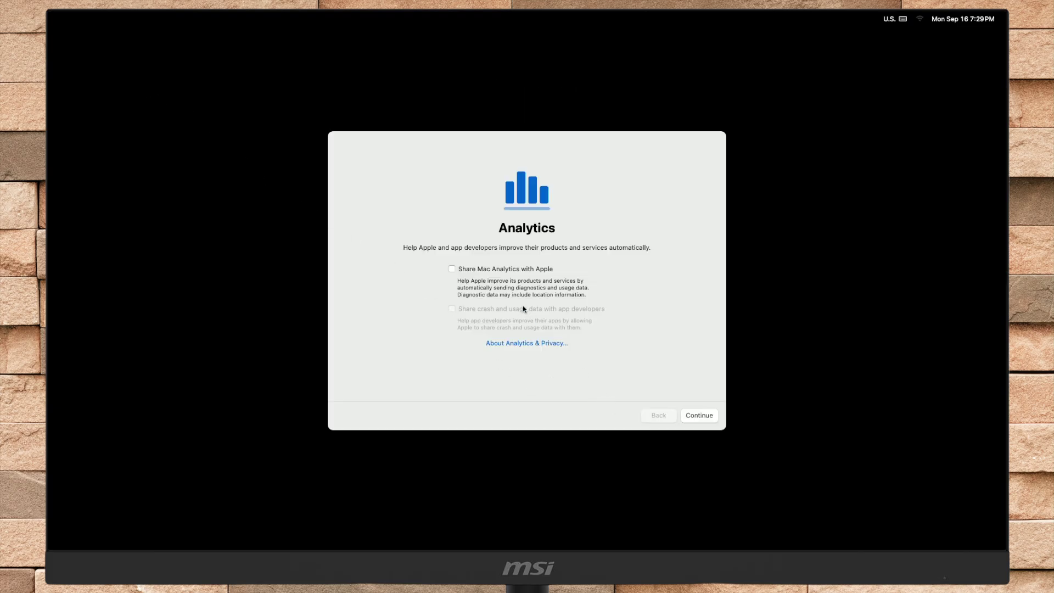
click(700, 419)
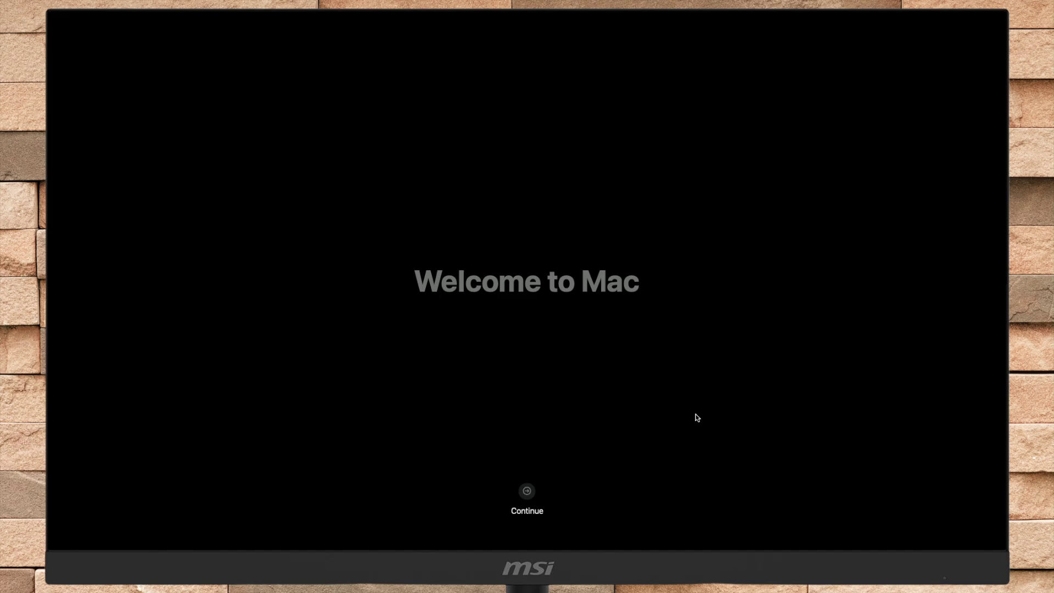
click(527, 492)
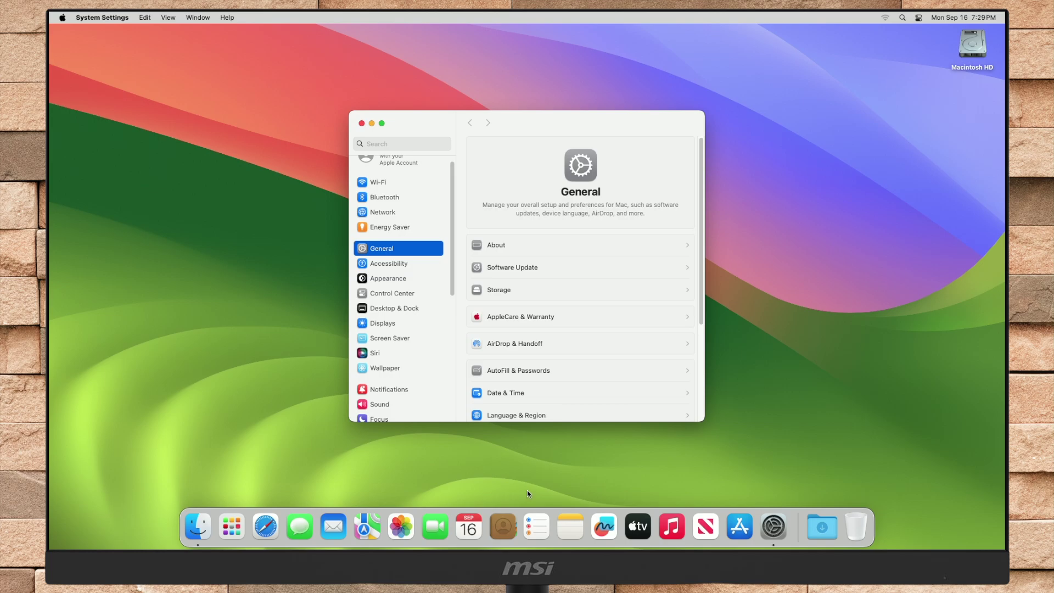
Open the About page in General settings to check the installed macOS version
click(544, 249)
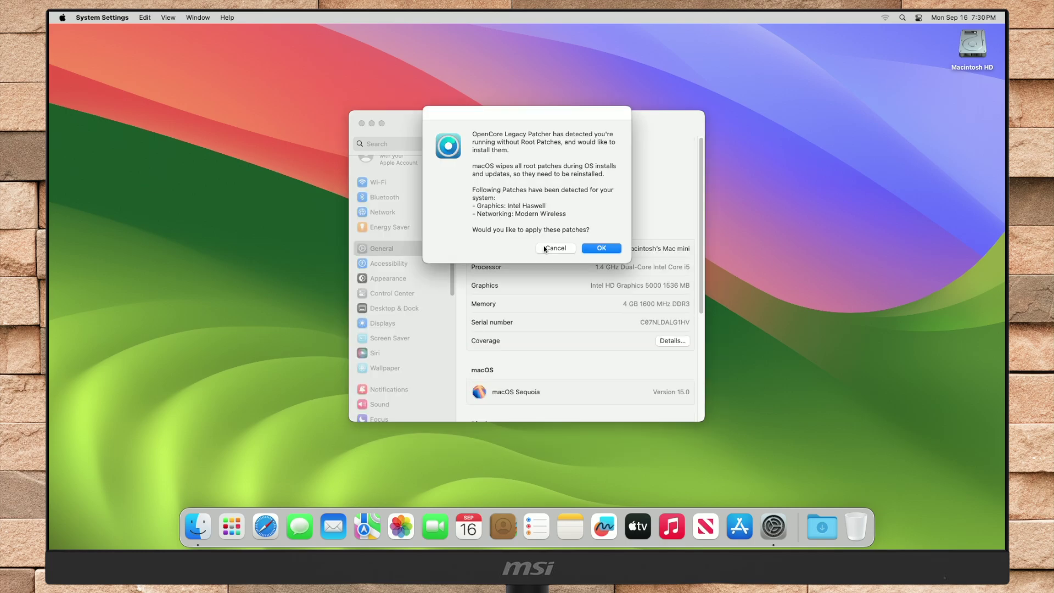
Show the build number of the installed macOS version on the About page, and quit System Settings
click(664, 393)
click(665, 393)
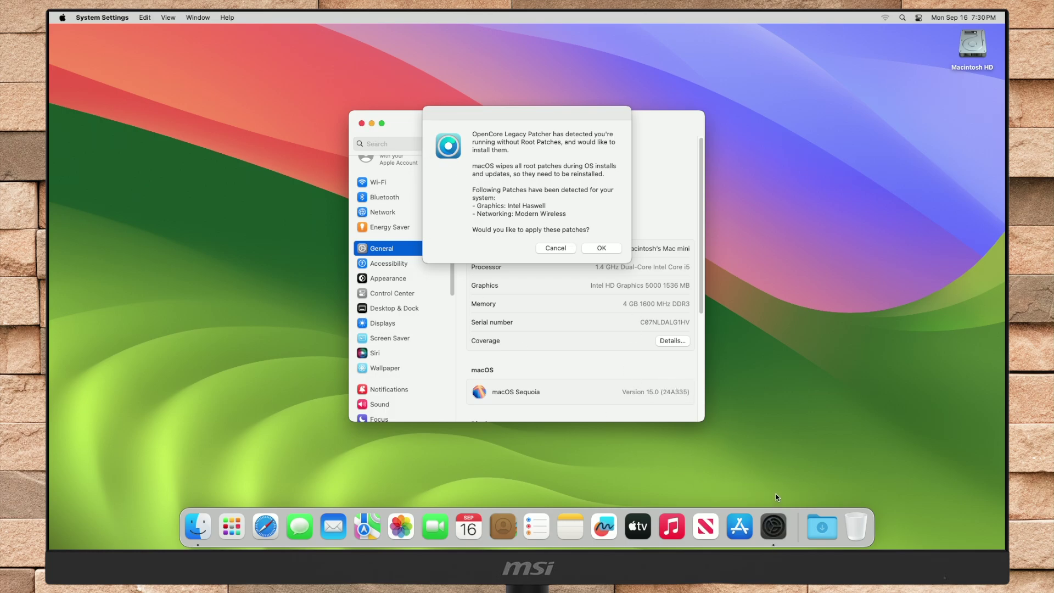
right_click(774, 524)
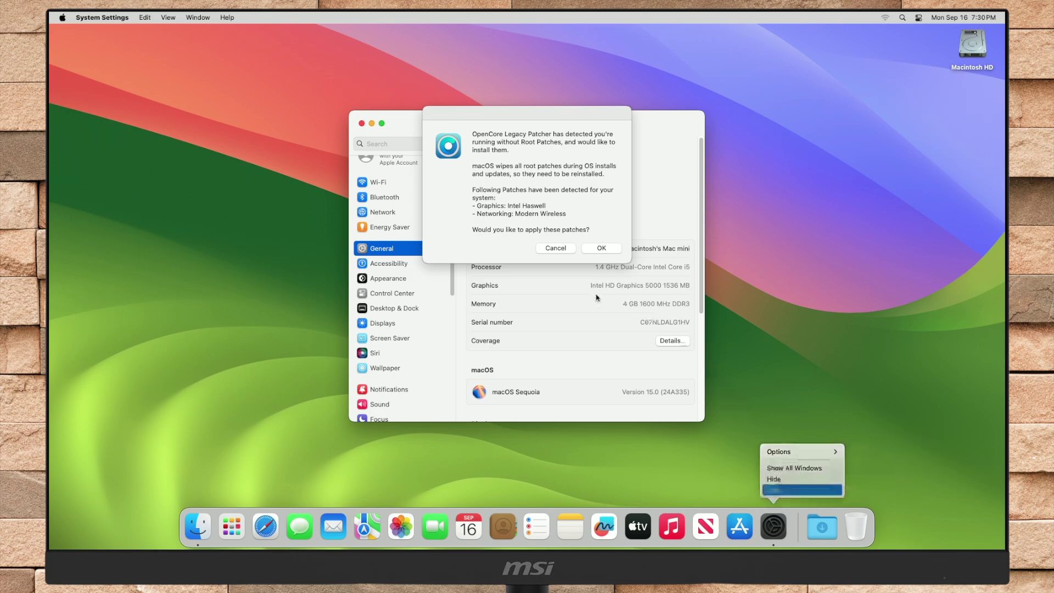
key(Return)
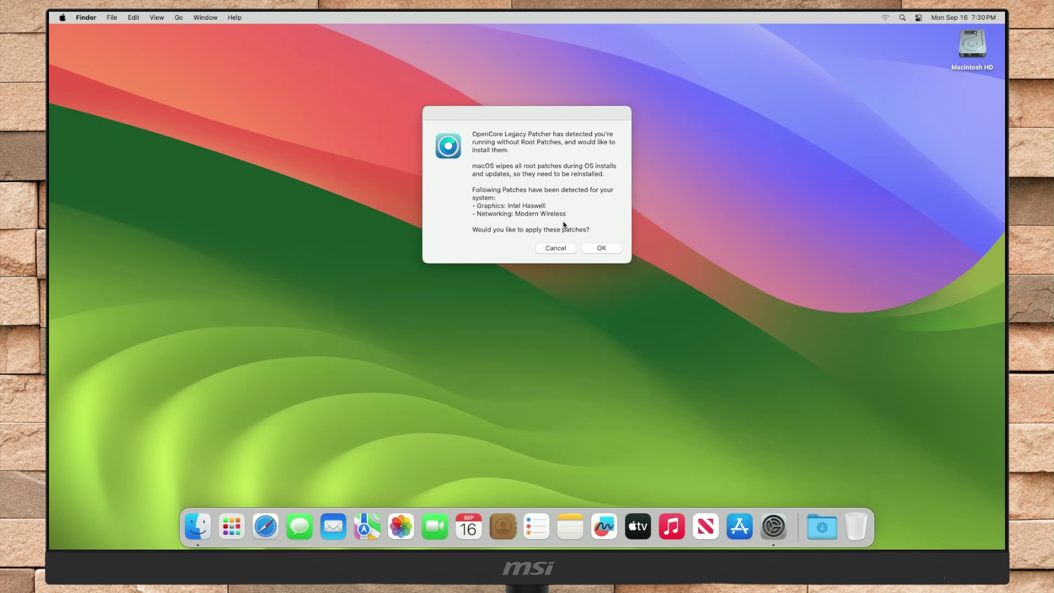
Apply the detected root patches and allow the updated AppleIntelHD5000Graphics system software with the account password, postponing the restart in System Settings
click(602, 248)
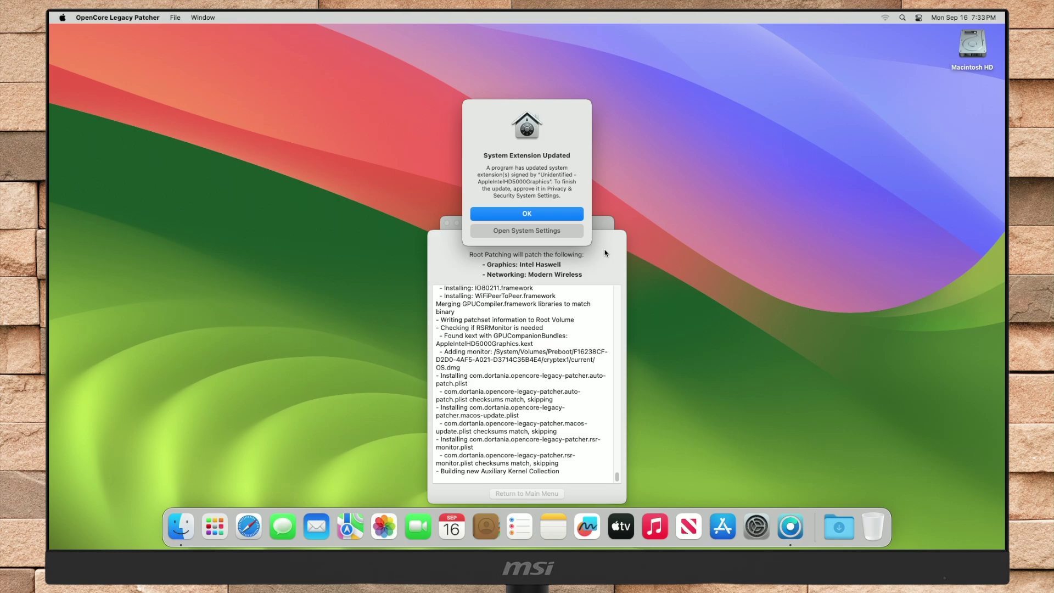
click(566, 232)
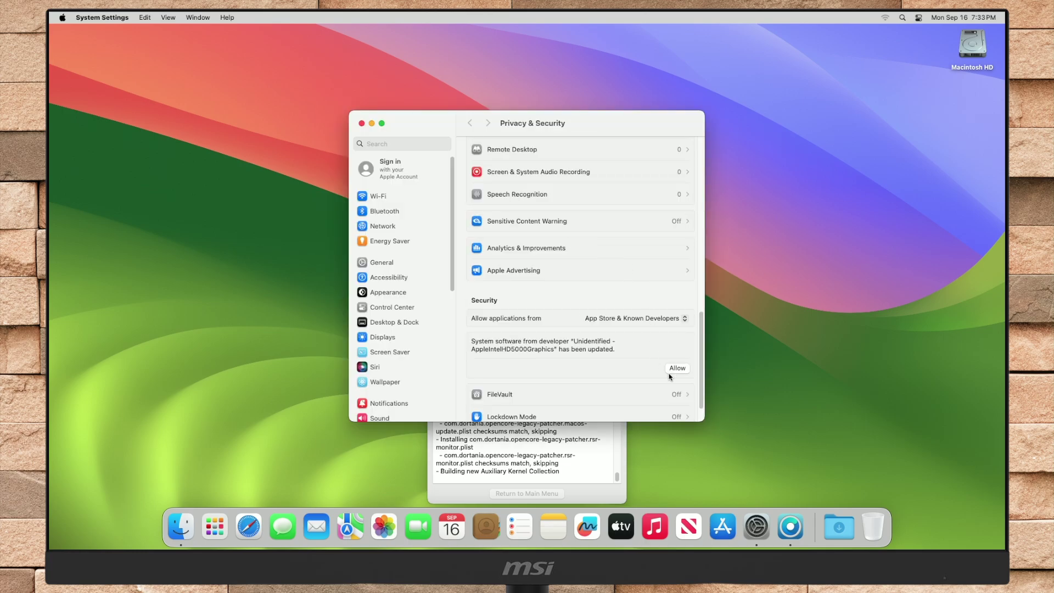
click(676, 369)
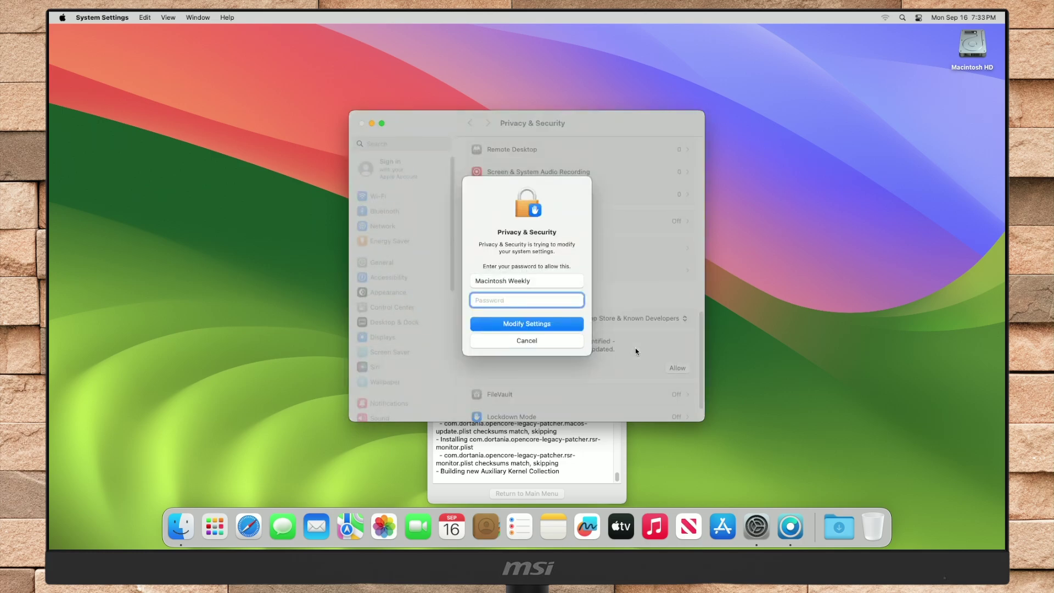
text(••••)
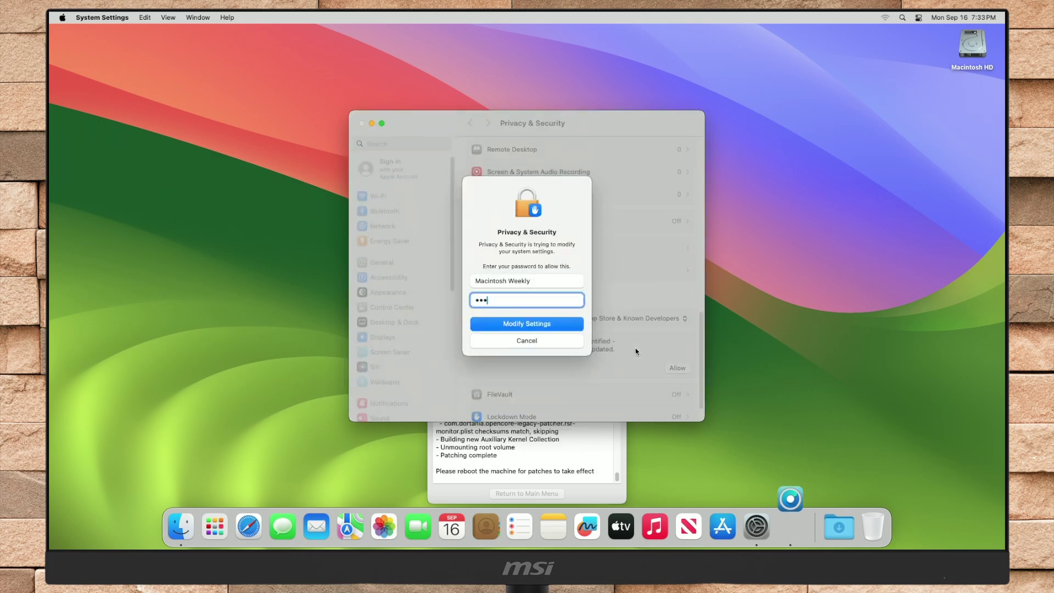
key(Return)
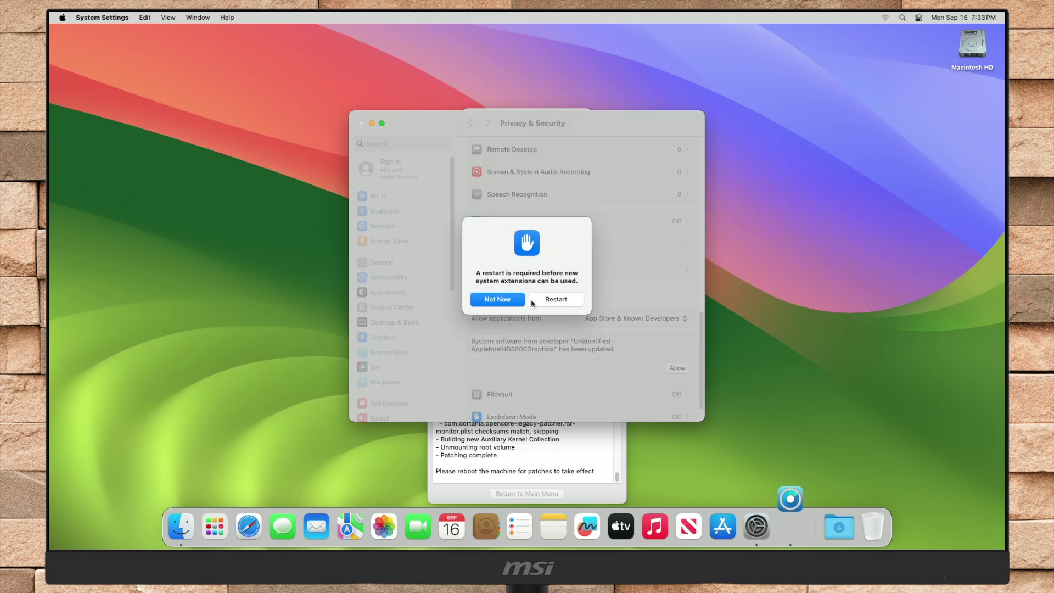
key(Return)
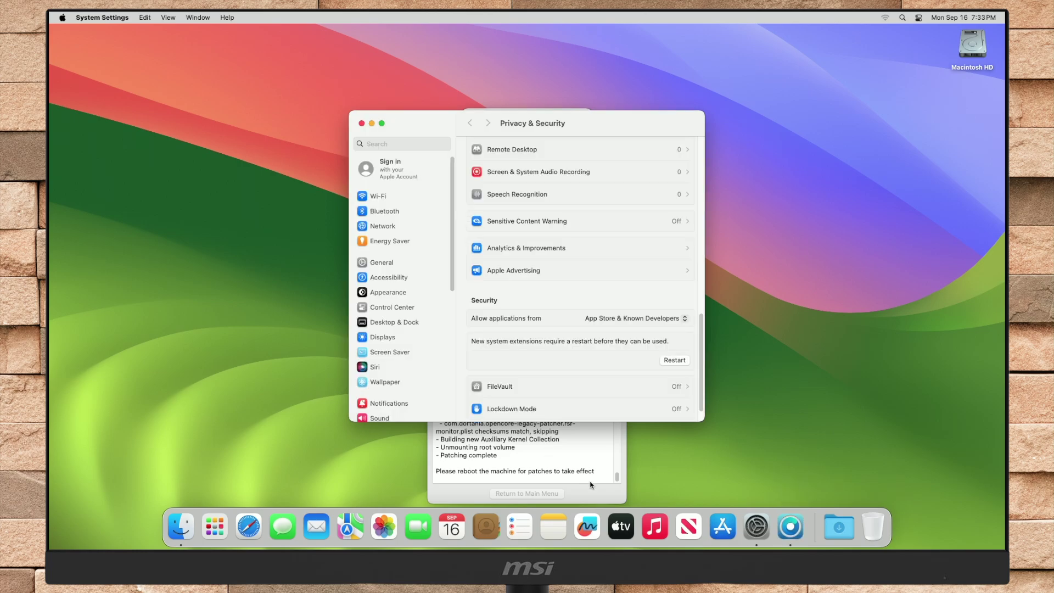
click(362, 123)
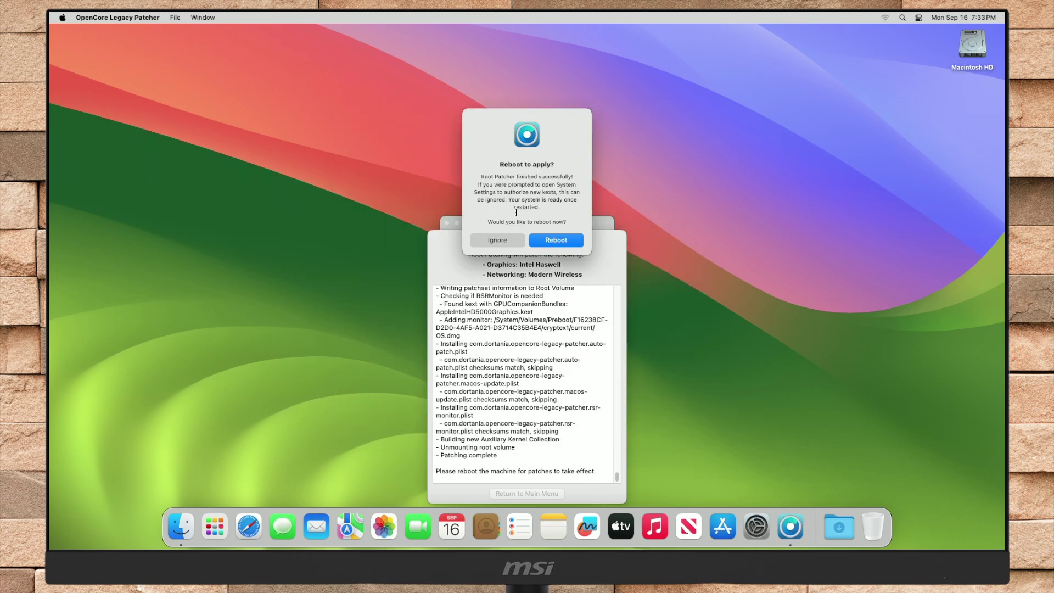
Reboot into Macintosh HD to apply the root patches, and log in with the account password
click(554, 245)
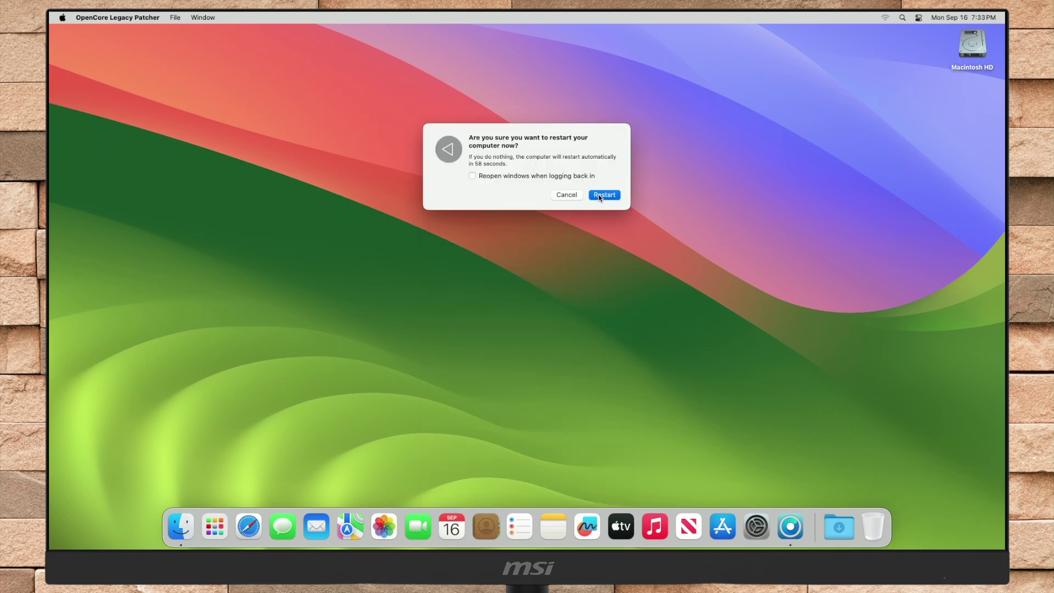
click(600, 197)
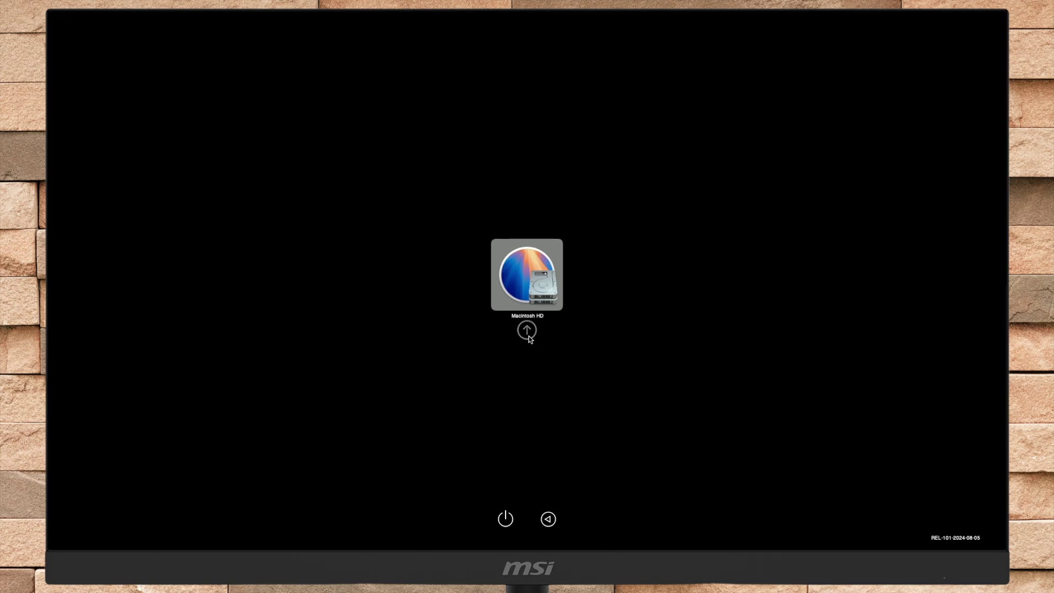
click(528, 333)
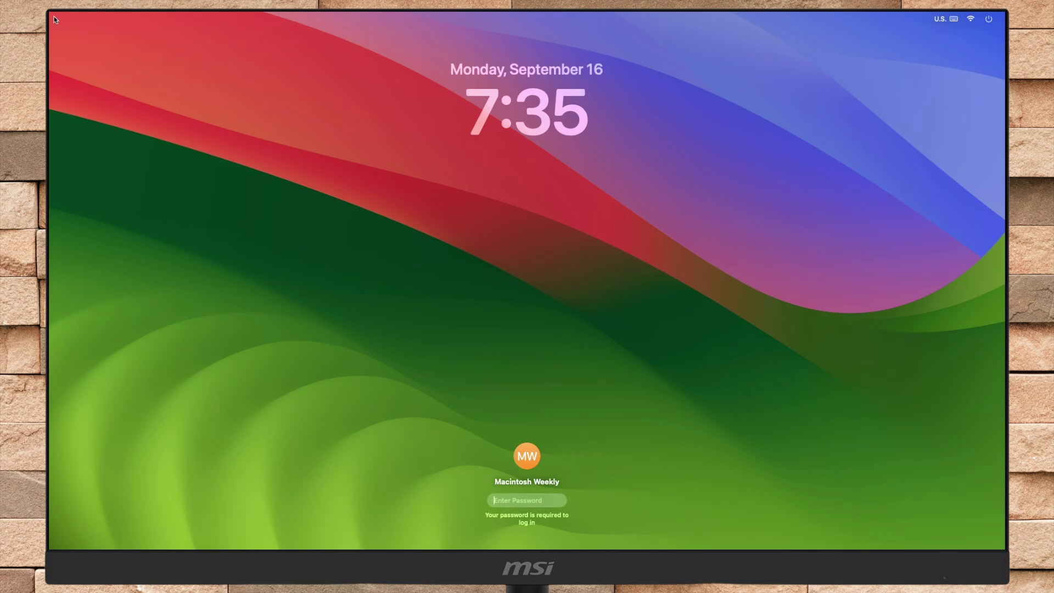
text(****)
key(Return)
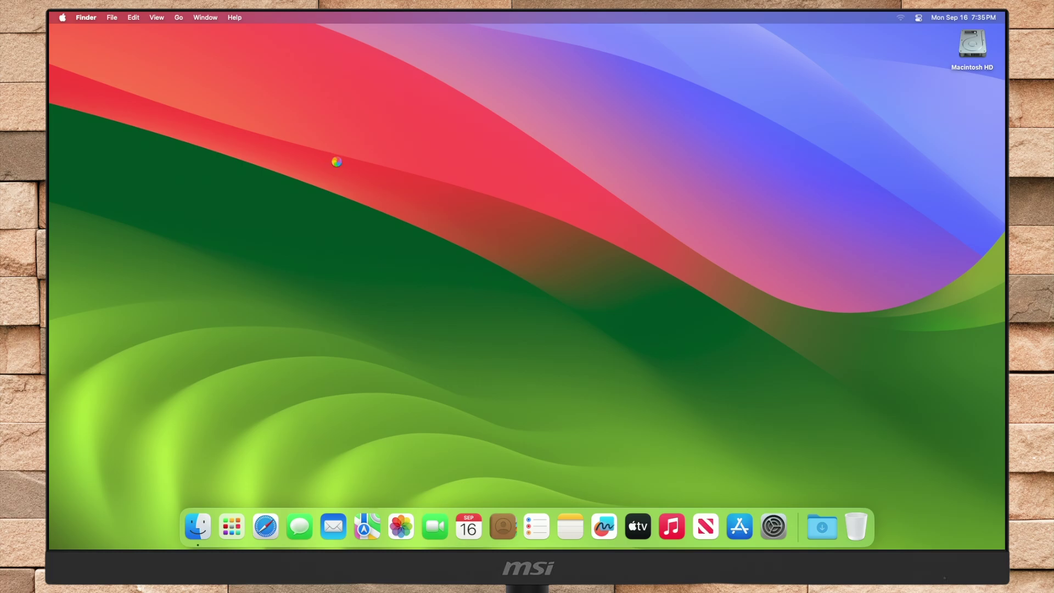
Change the desktop wallpaper to the Sequoia dynamic wallpaper and close the settings window
right_click(337, 162)
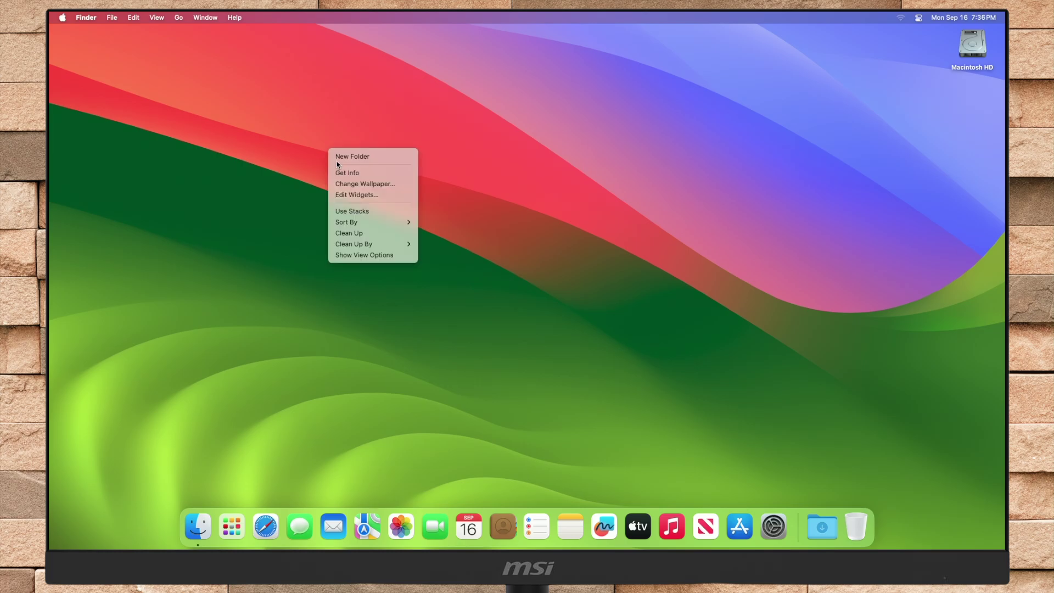
click(369, 186)
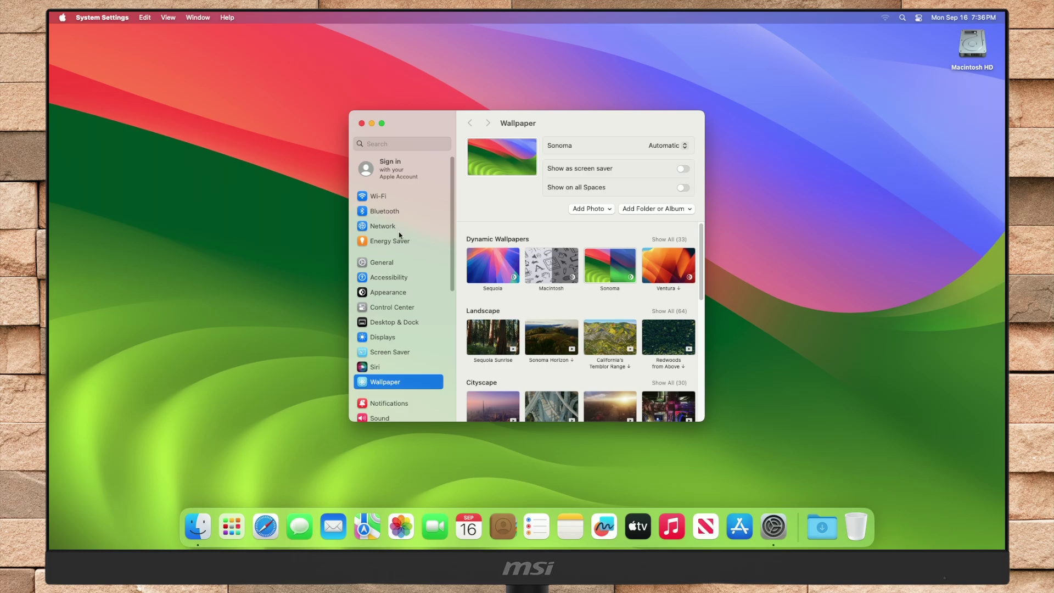
click(504, 276)
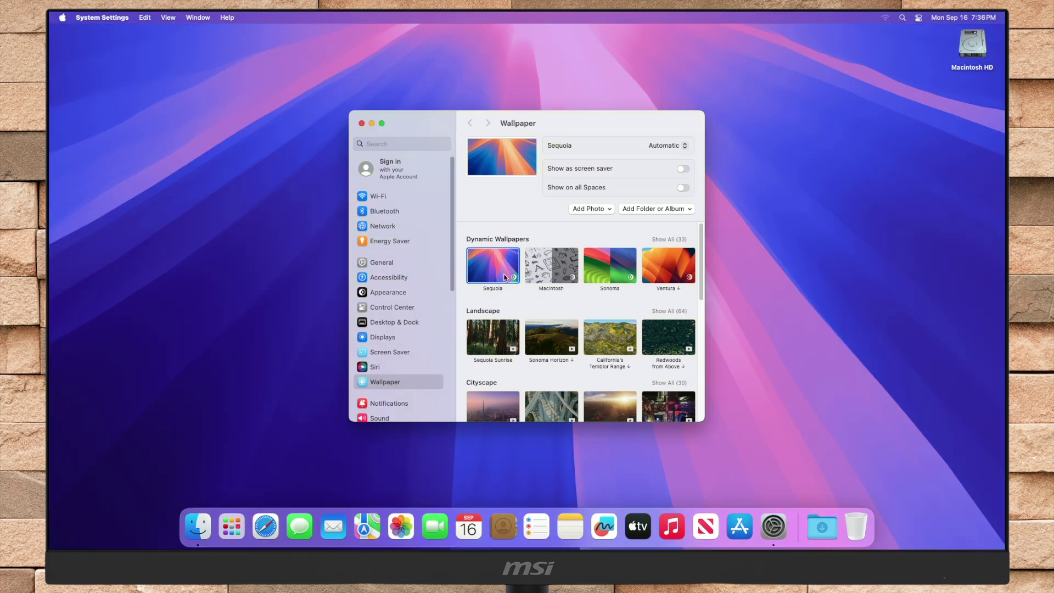
click(362, 123)
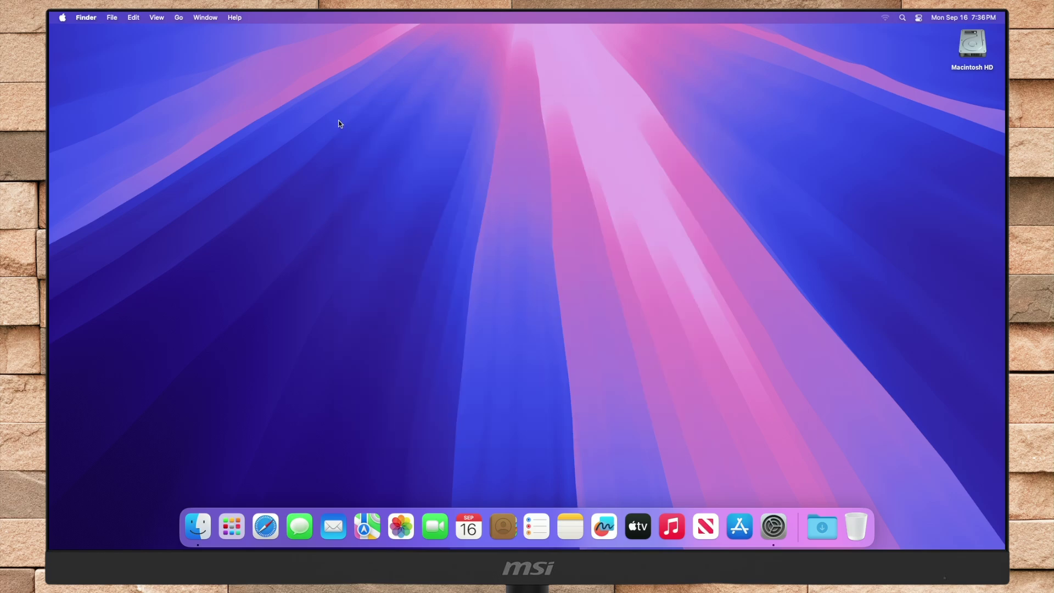
click(51, 15)
key(Escape)
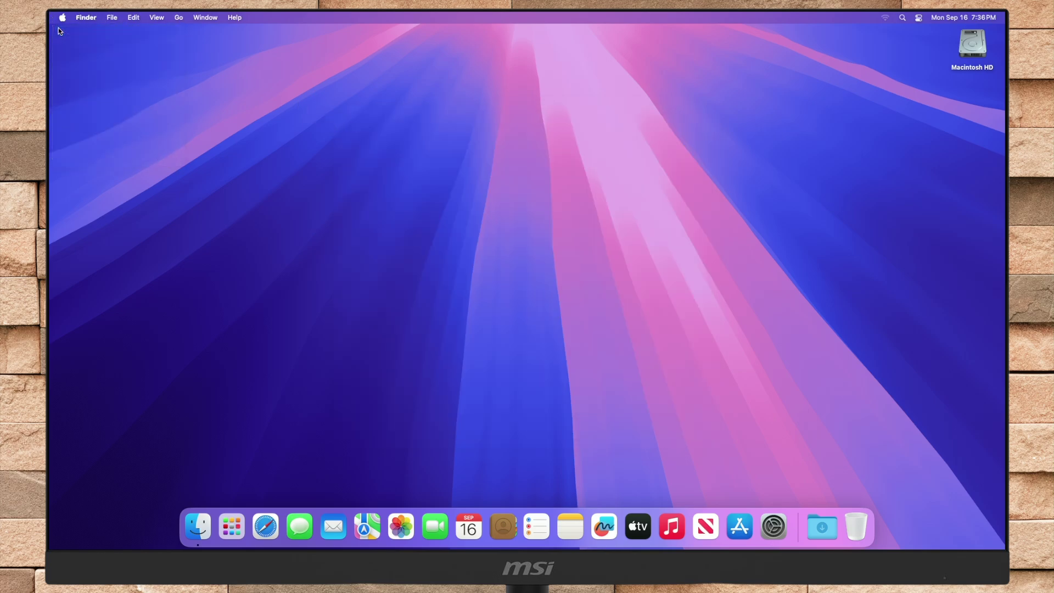